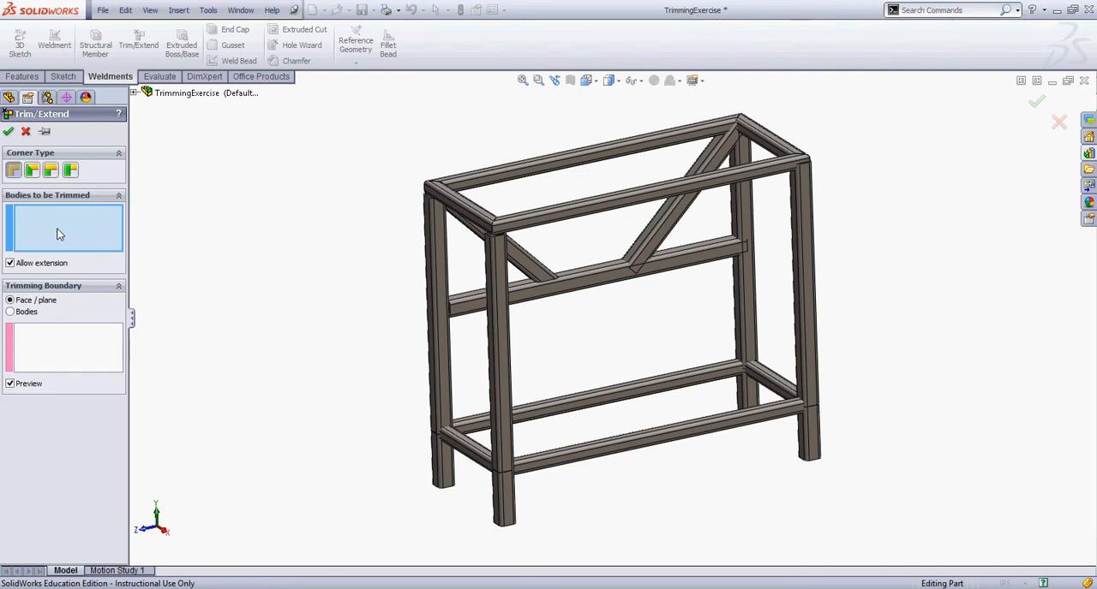
# Choose the right-hand diagonal brace as the body to trim and the middle crossbar's upper face as its trimming boundary
pyautogui.click(662, 242)
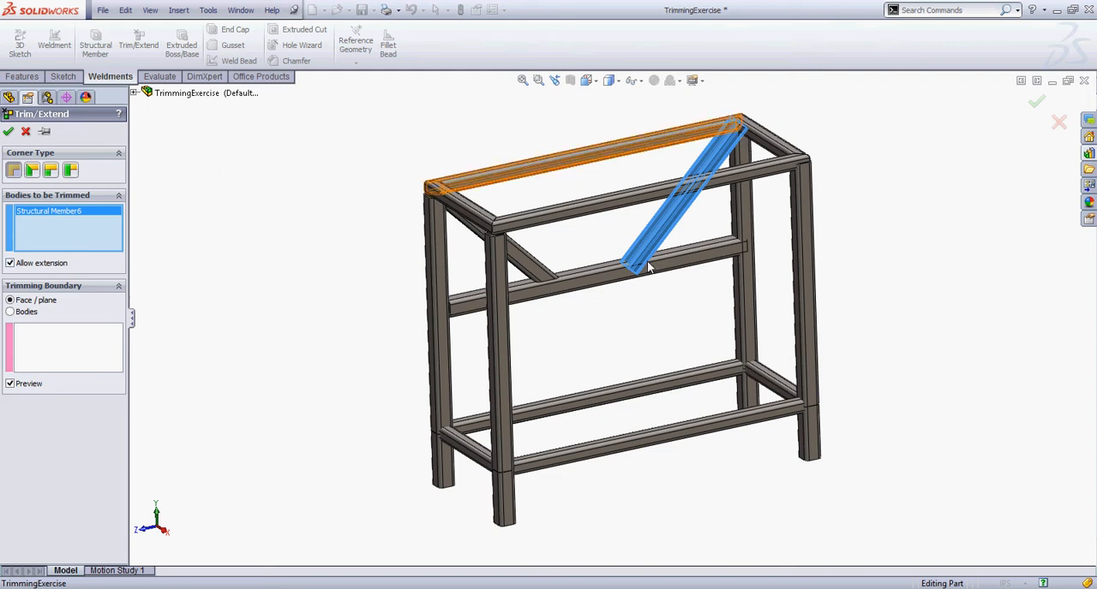
pyautogui.scroll(-5, 633, 263)
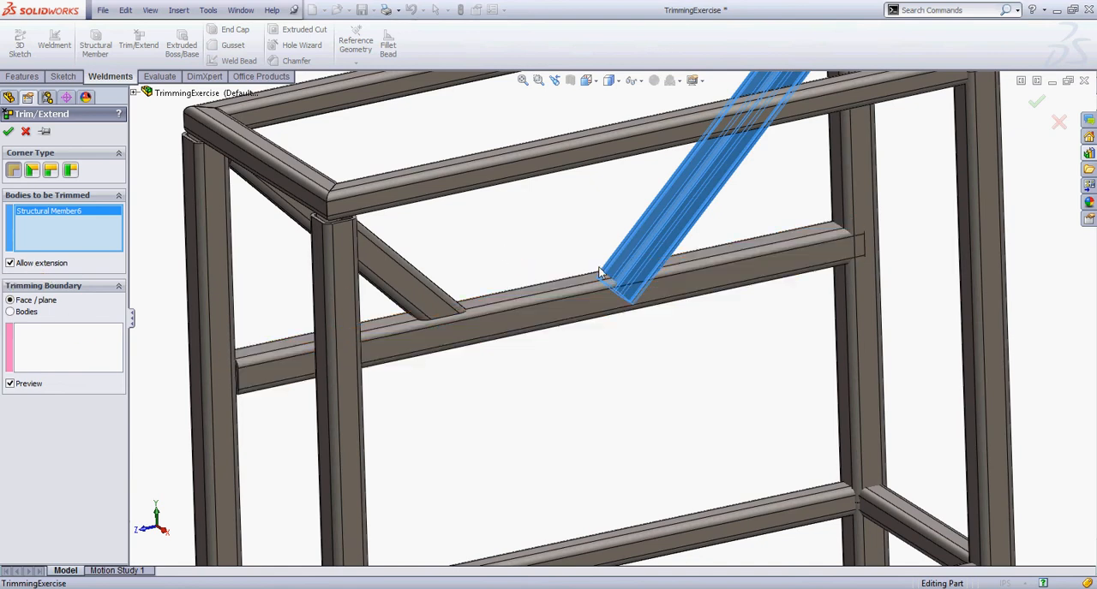
pyautogui.scroll(2, 558, 241)
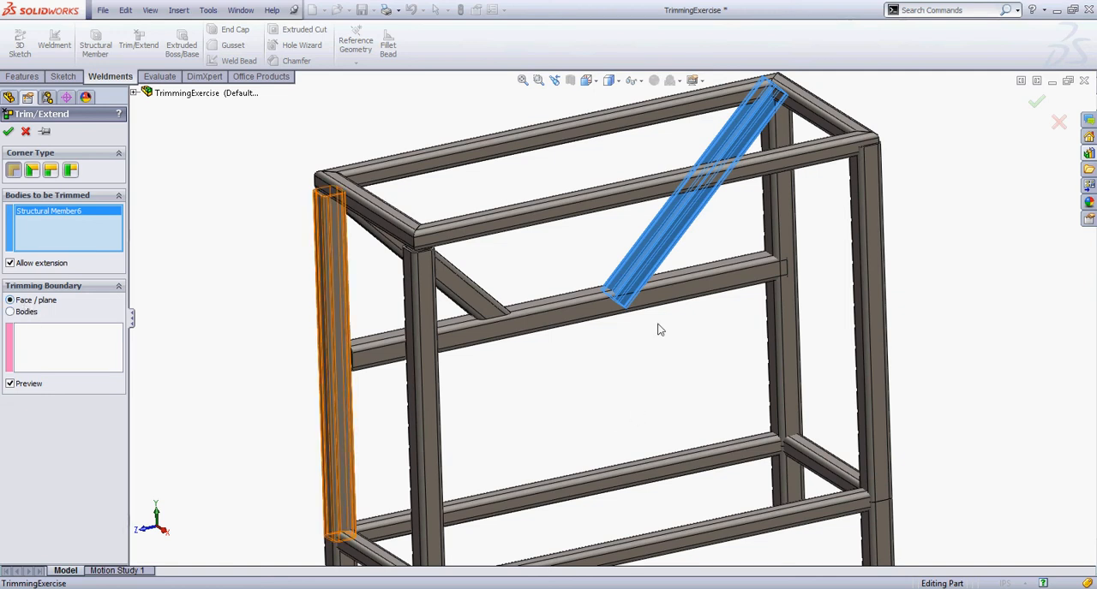
pyautogui.moveTo(657, 324); pyautogui.dragTo(680, 271, button='middle')
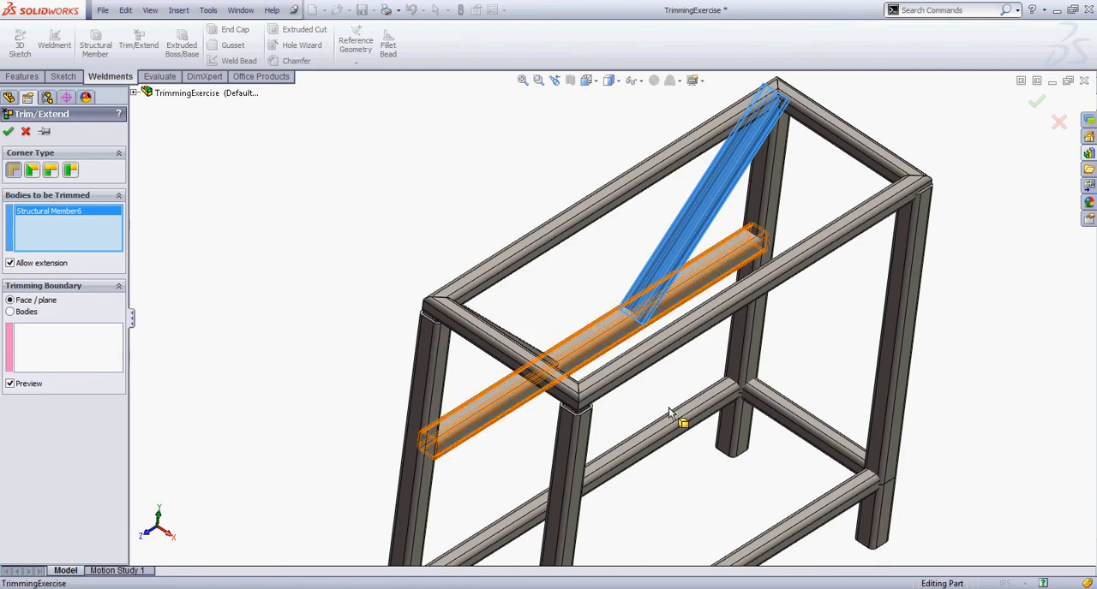
pyautogui.click(601, 329)
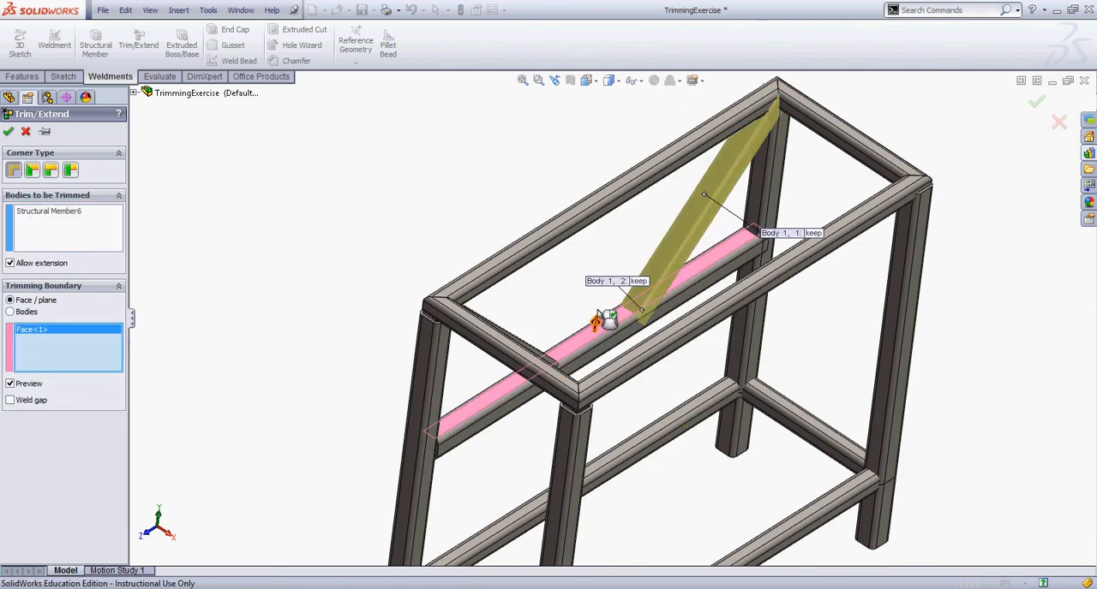
# Discard the brace's short lower end below the crossbar face, keep its main length, and apply the trim
pyautogui.moveTo(600, 327); pyautogui.dragTo(564, 213, button='middle')
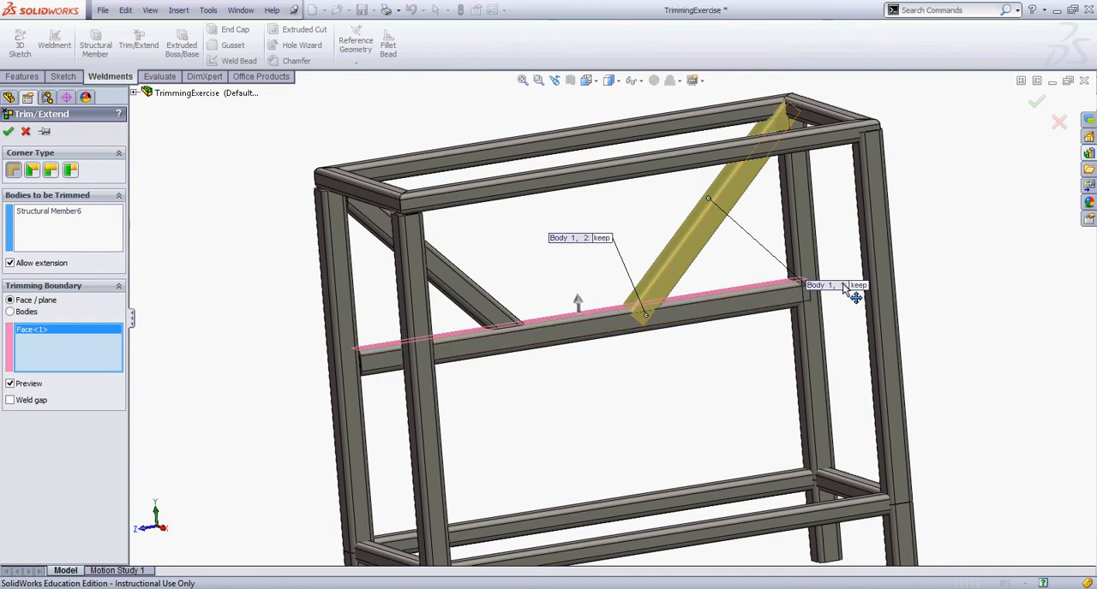
pyautogui.moveTo(859, 295); pyautogui.dragTo(656, 203)
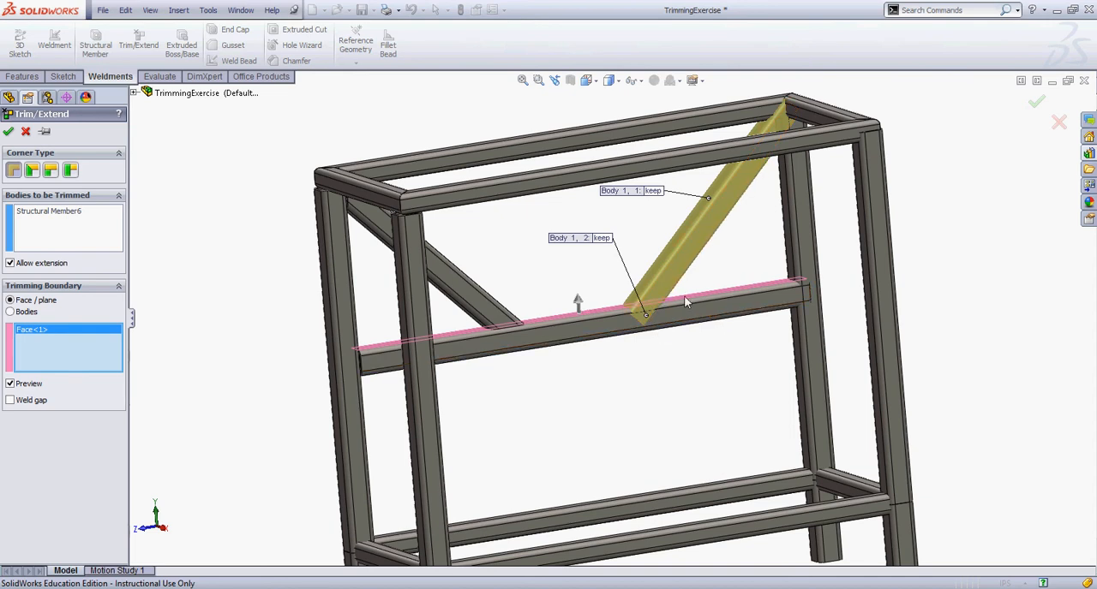
pyautogui.click(603, 239)
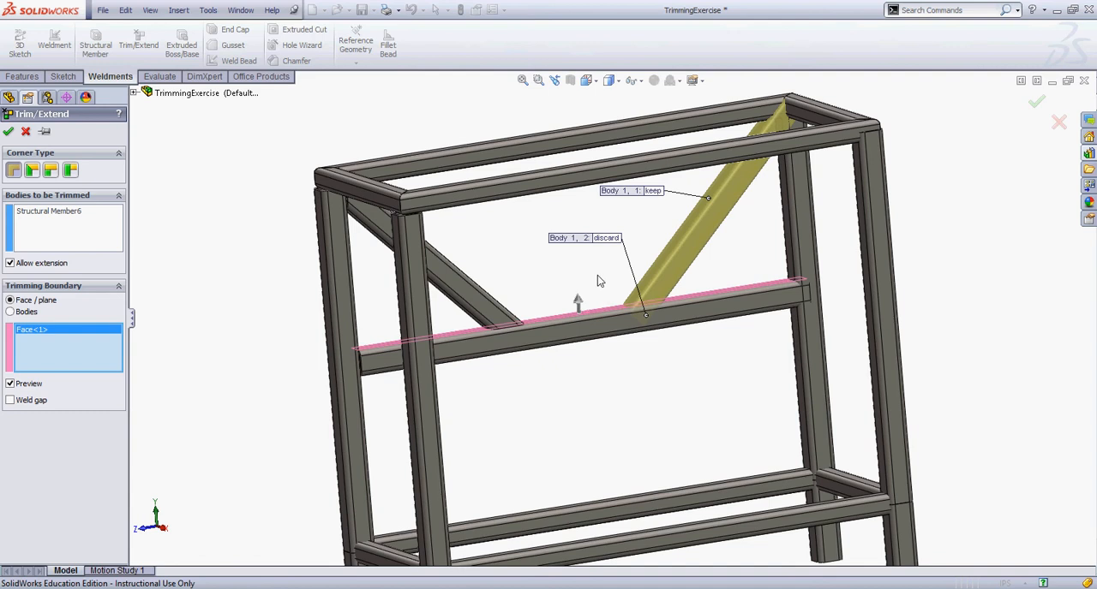
pyautogui.moveTo(597, 275)
pyautogui.mouseDown(button='middle')
pyautogui.moveTo(582, 274)
pyautogui.moveTo(571, 299)
pyautogui.moveTo(582, 280)
pyautogui.mouseUp(button='middle')
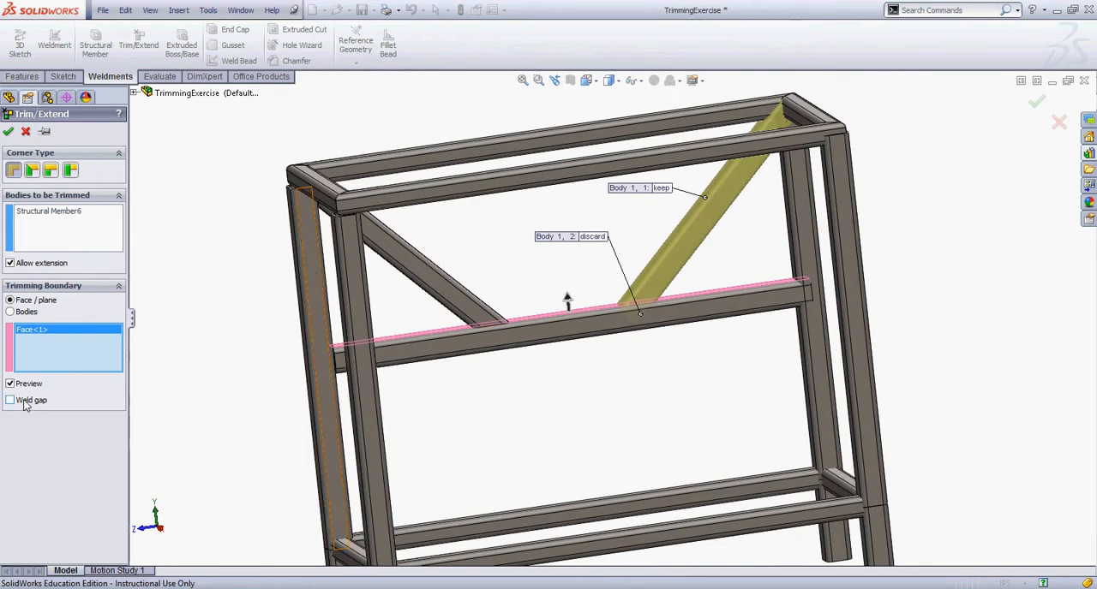
pyautogui.click(9, 132)
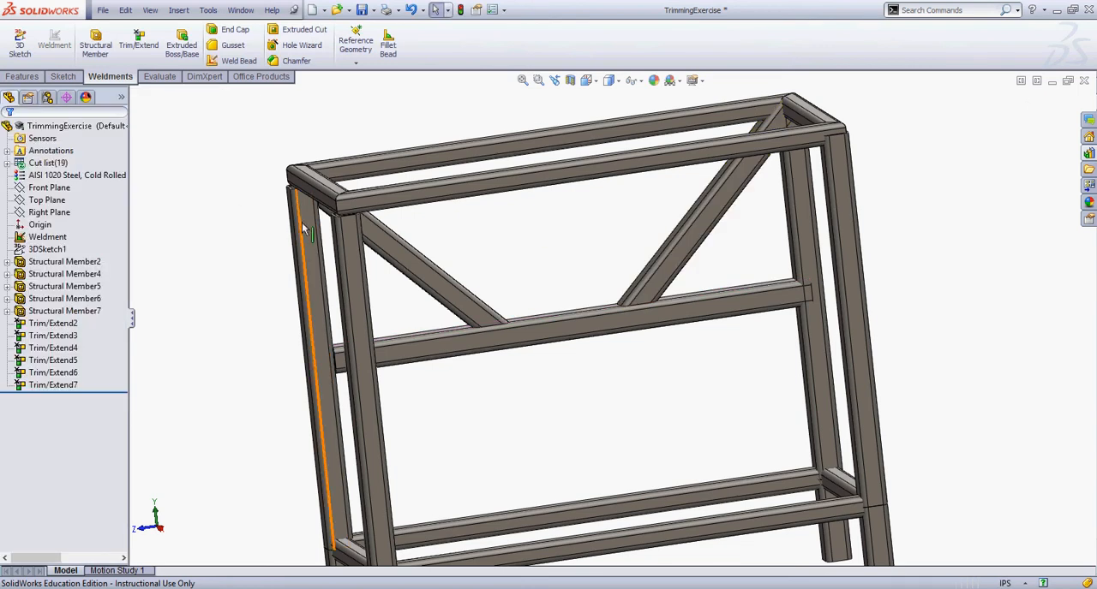
# Start another Trim/Extend, clear the preselected boundary face, and select the right-hand diagonal brace as the body to trim
pyautogui.doubleClick(655, 282)
pyautogui.click(139, 45)
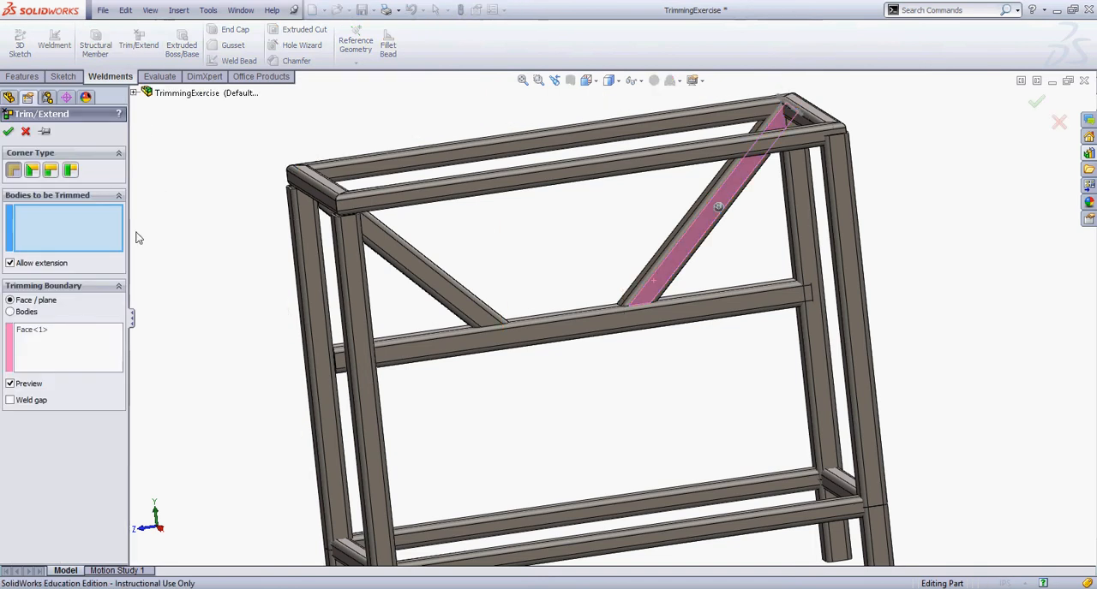
pyautogui.moveTo(178, 259); pyautogui.dragTo(214, 283, button='middle')
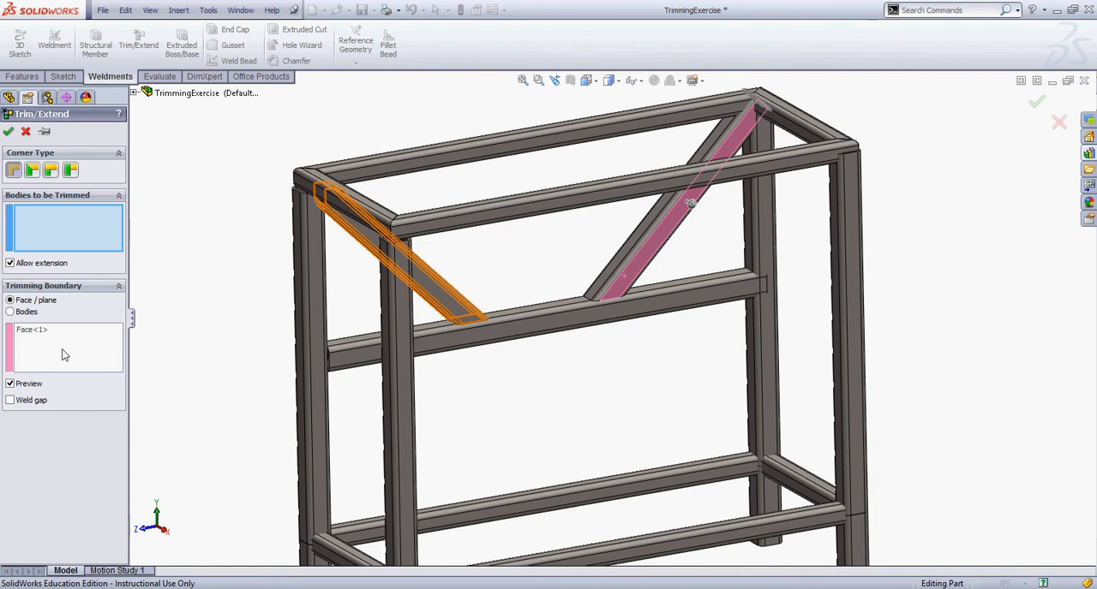
pyautogui.rightClick(110, 344)
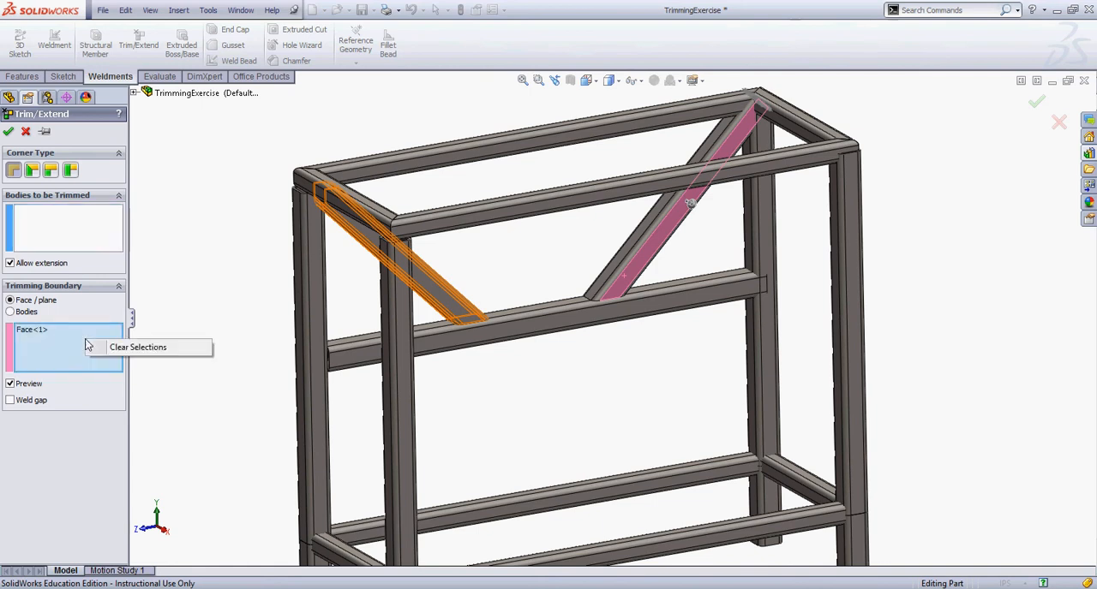
pyautogui.click(124, 350)
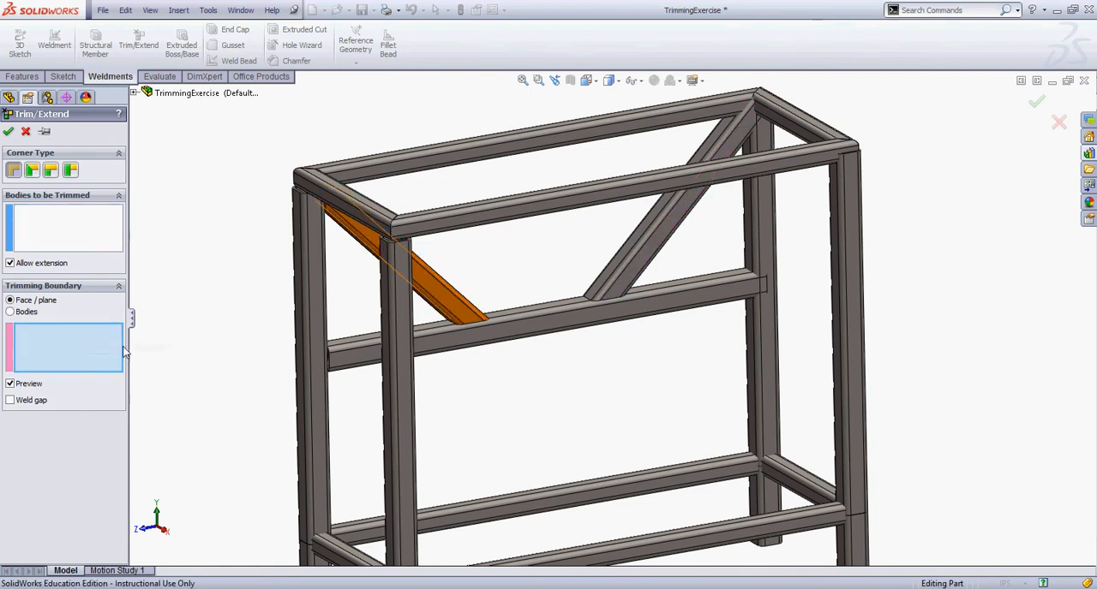
pyautogui.click(71, 222)
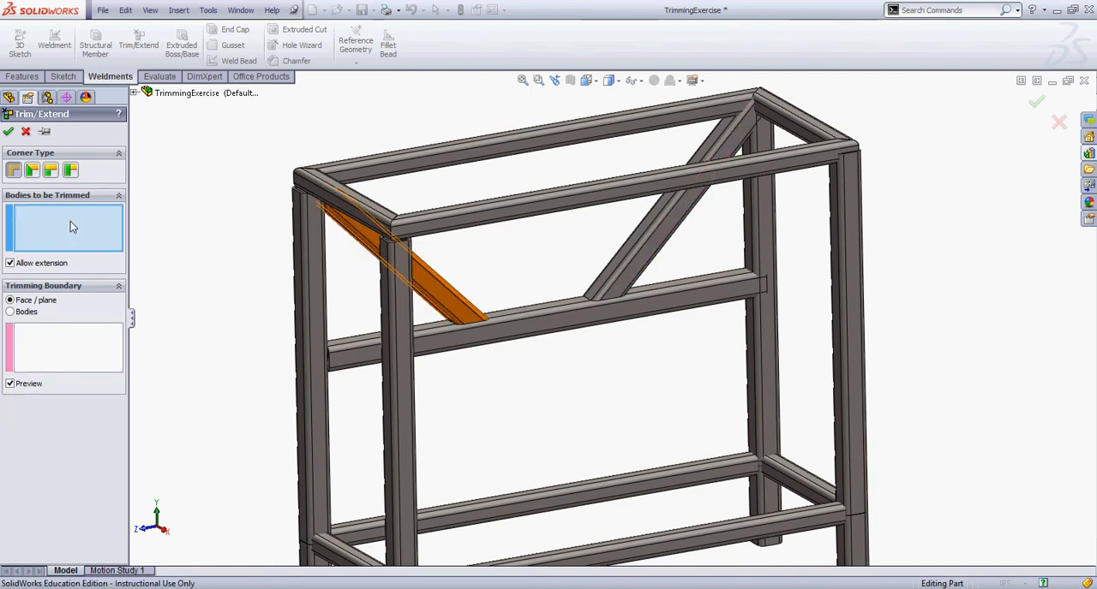
pyautogui.click(633, 262)
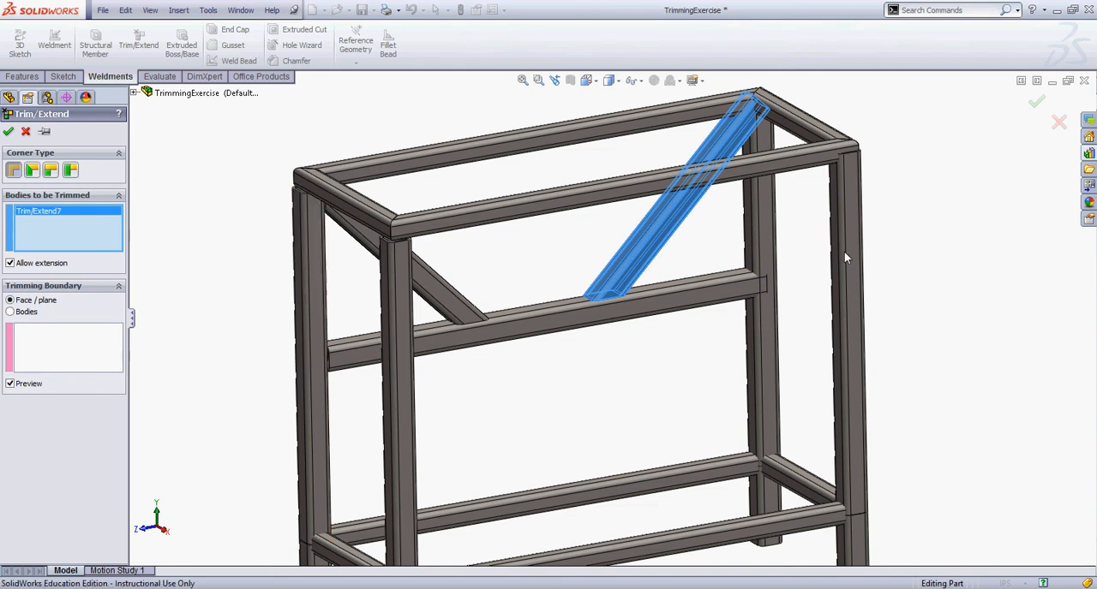
# Add the inner face of the adjoining rear leg and the underside of the rear top rail as trimming boundaries
pyautogui.moveTo(844, 251); pyautogui.dragTo(740, 262, button='middle')
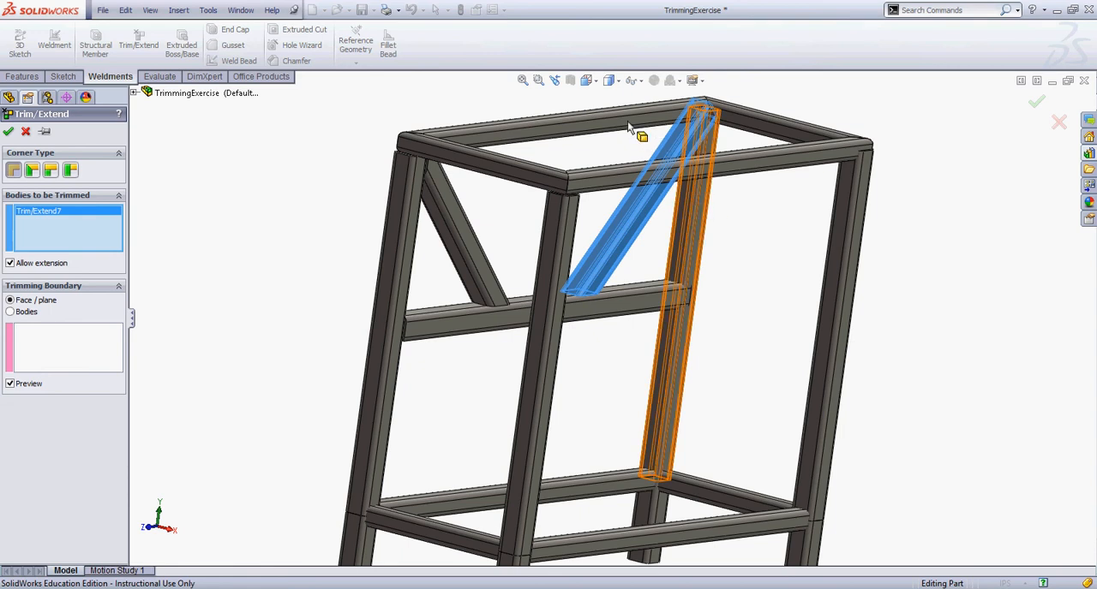
pyautogui.click(701, 261)
pyautogui.moveTo(709, 264); pyautogui.dragTo(656, 103, button='middle')
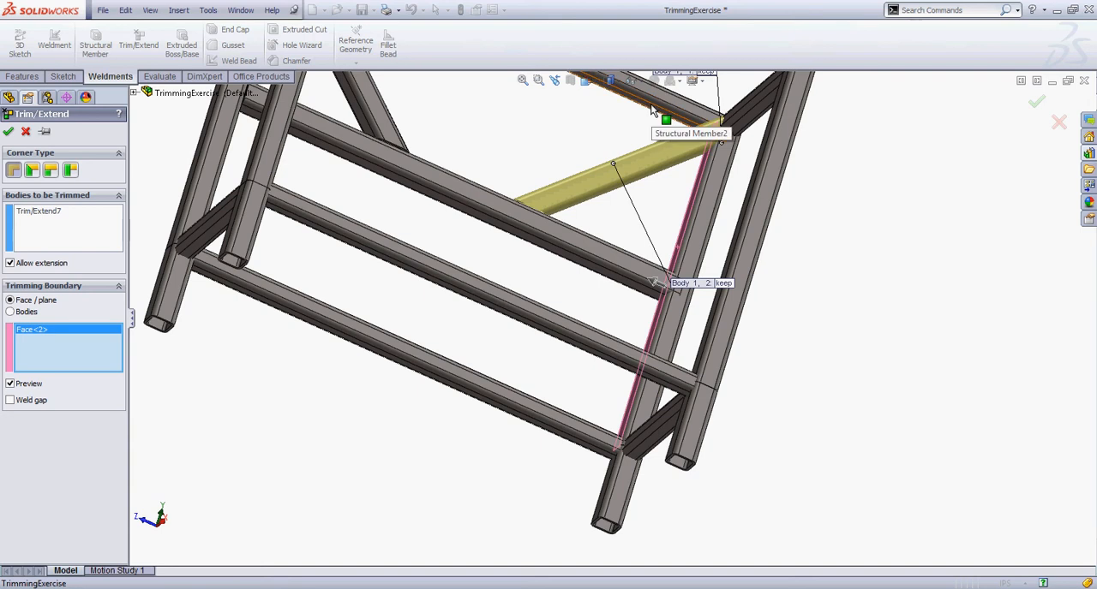
pyautogui.click(656, 111)
pyautogui.moveTo(659, 110); pyautogui.dragTo(670, 189, button='middle')
# Spread out the brace's piece callouts, set Body 1, 2 at the upper corner to discard, and apply the trim
pyautogui.click(522, 79)
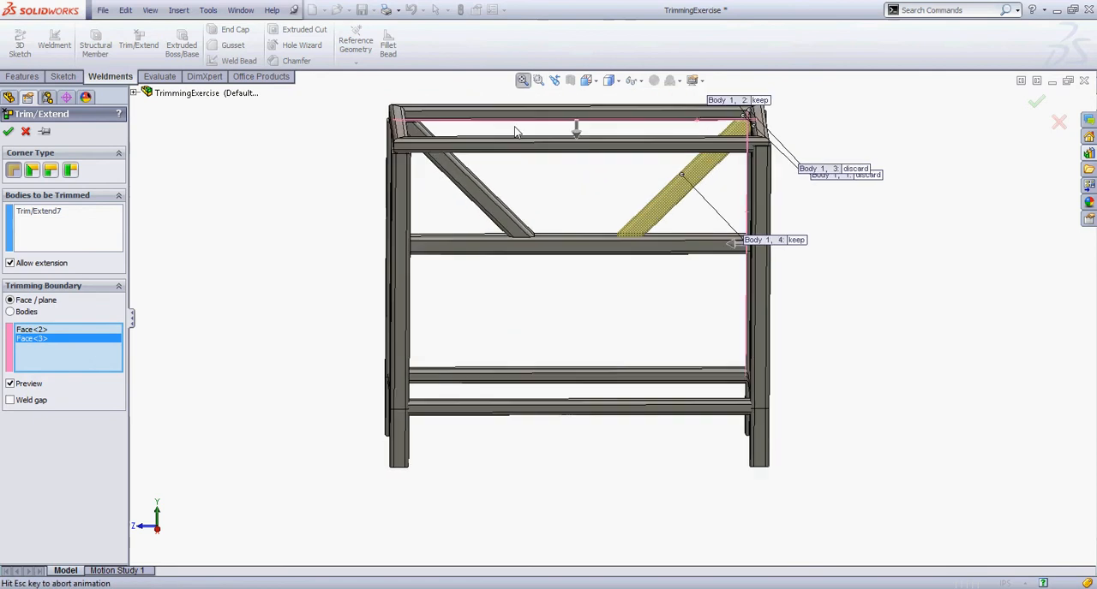
pyautogui.moveTo(862, 274); pyautogui.dragTo(636, 214)
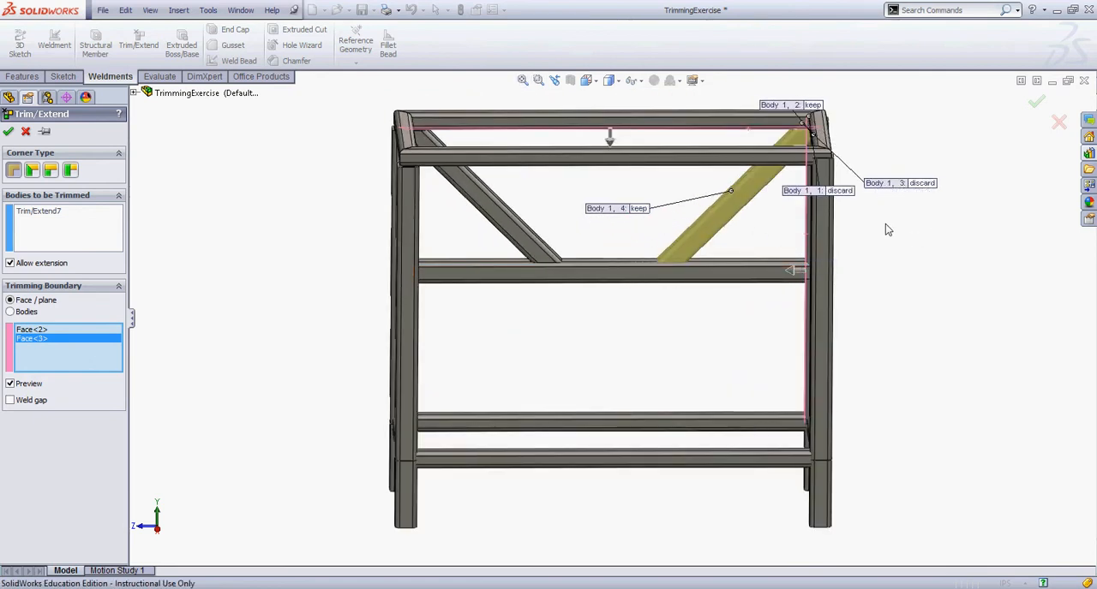
pyautogui.press('z')
pyautogui.moveTo(768, 174); pyautogui.dragTo(623, 148)
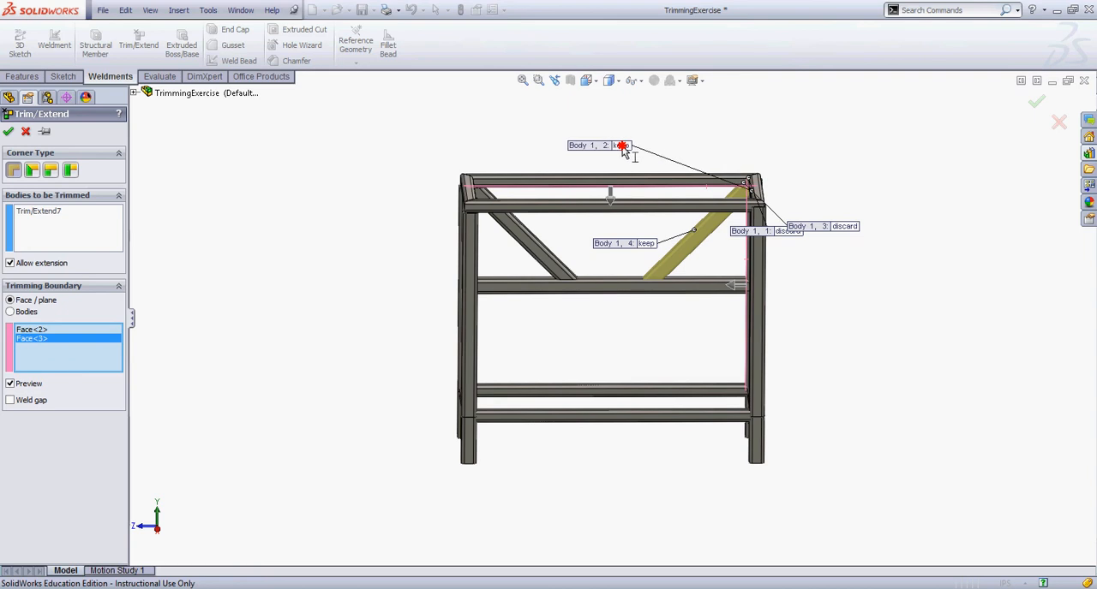
pyautogui.moveTo(706, 174); pyautogui.dragTo(859, 235, button='middle')
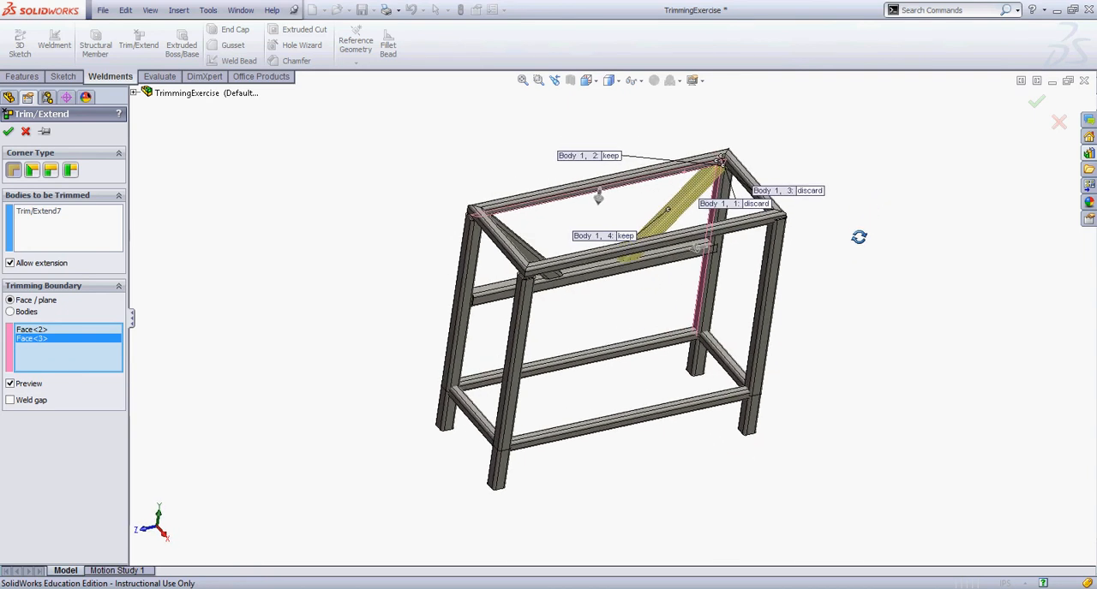
pyautogui.moveTo(817, 192); pyautogui.dragTo(751, 92)
pyautogui.moveTo(754, 208); pyautogui.dragTo(844, 95)
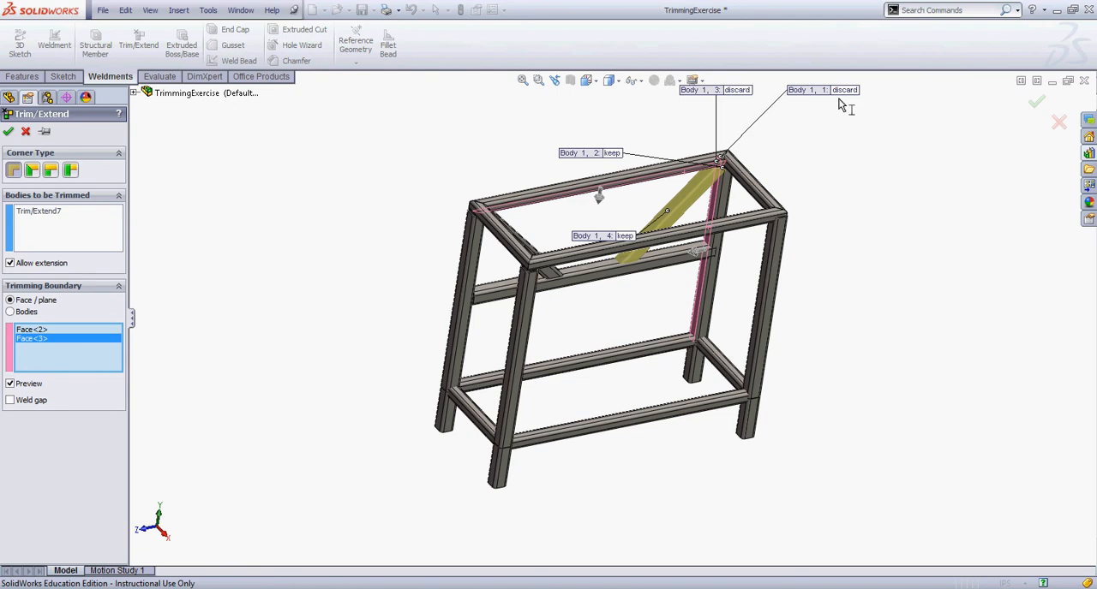
pyautogui.moveTo(842, 107); pyautogui.dragTo(830, 49, button='middle')
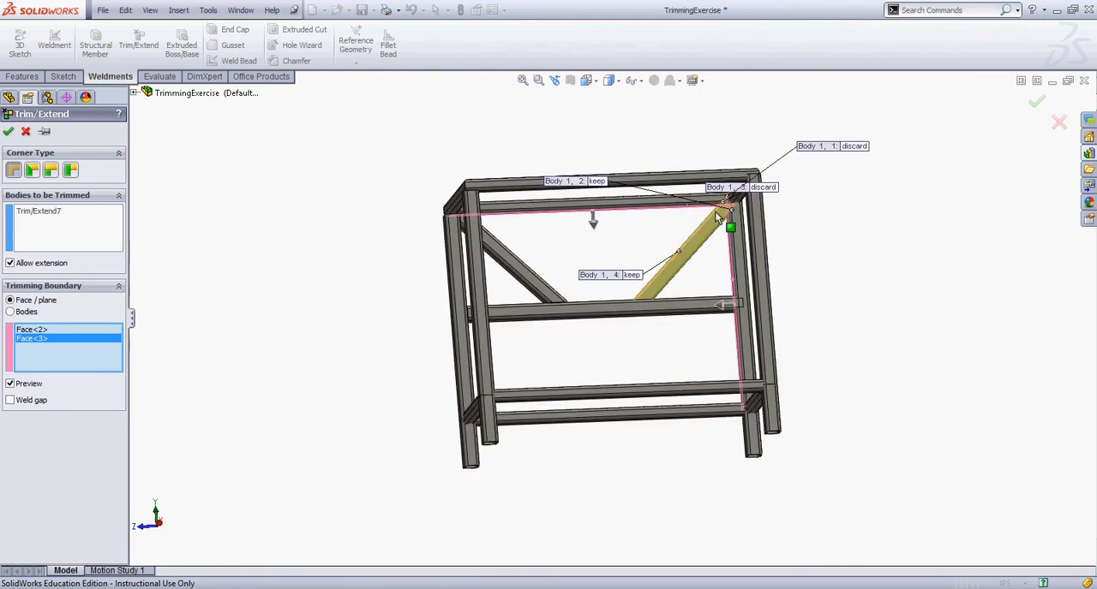
pyautogui.scroll(-4, 716, 218)
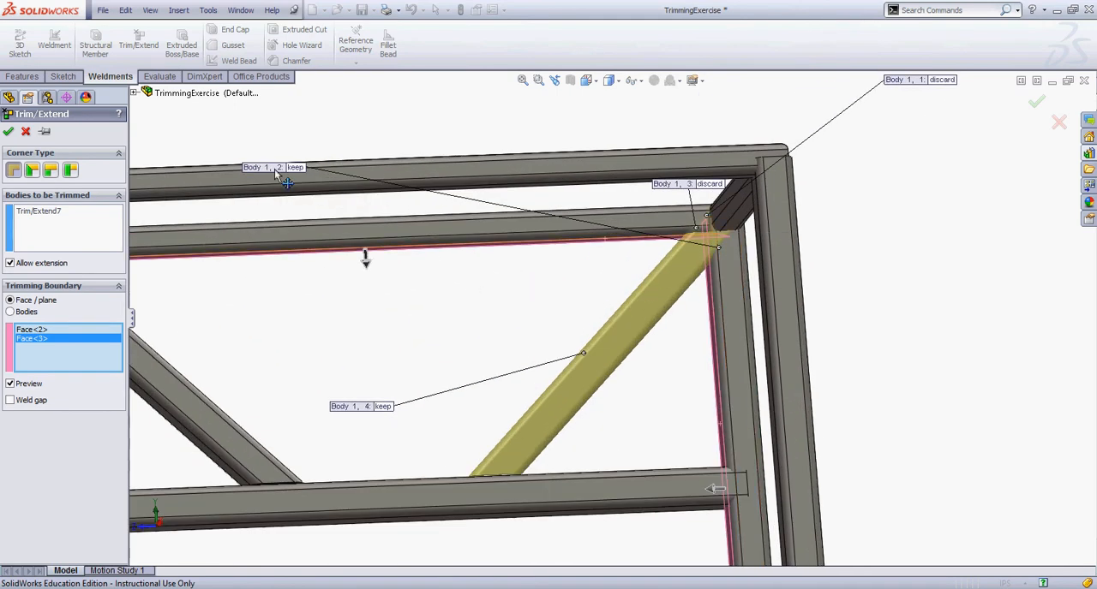
pyautogui.click(297, 168)
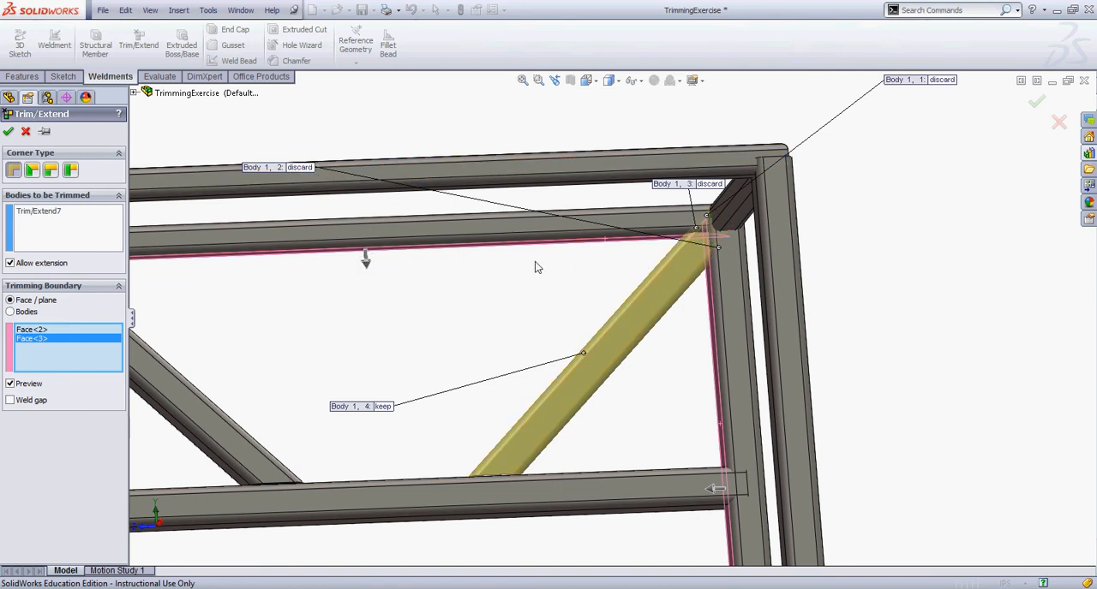
pyautogui.click(9, 132)
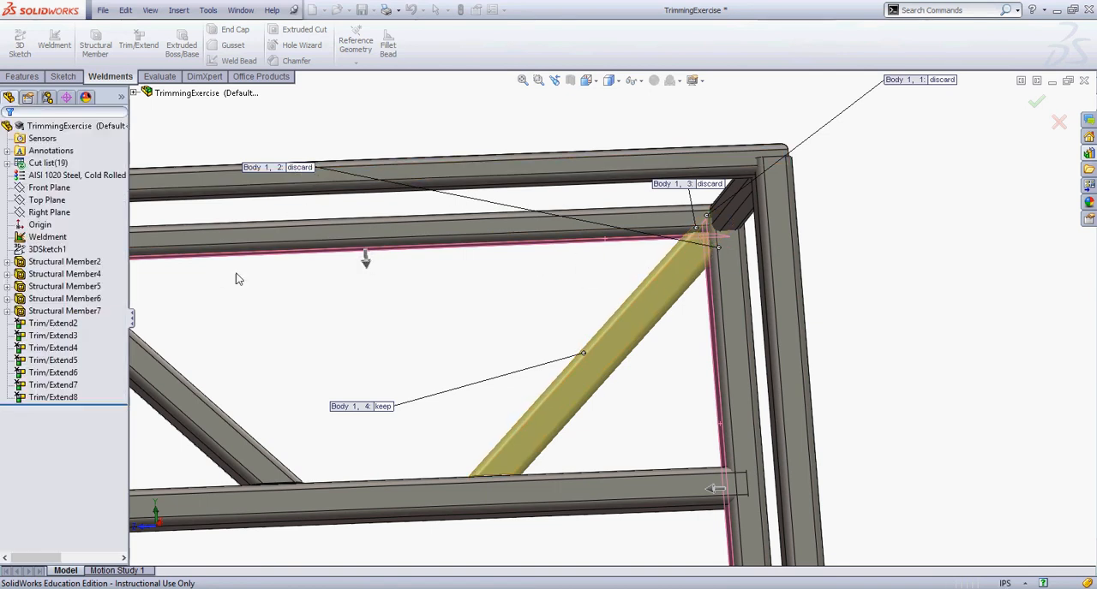
# In a new Trim/Extend, select the rear leg beside the brace and try the short top end rail as a Bodies boundary
pyautogui.moveTo(359, 358); pyautogui.dragTo(381, 413, button='middle')
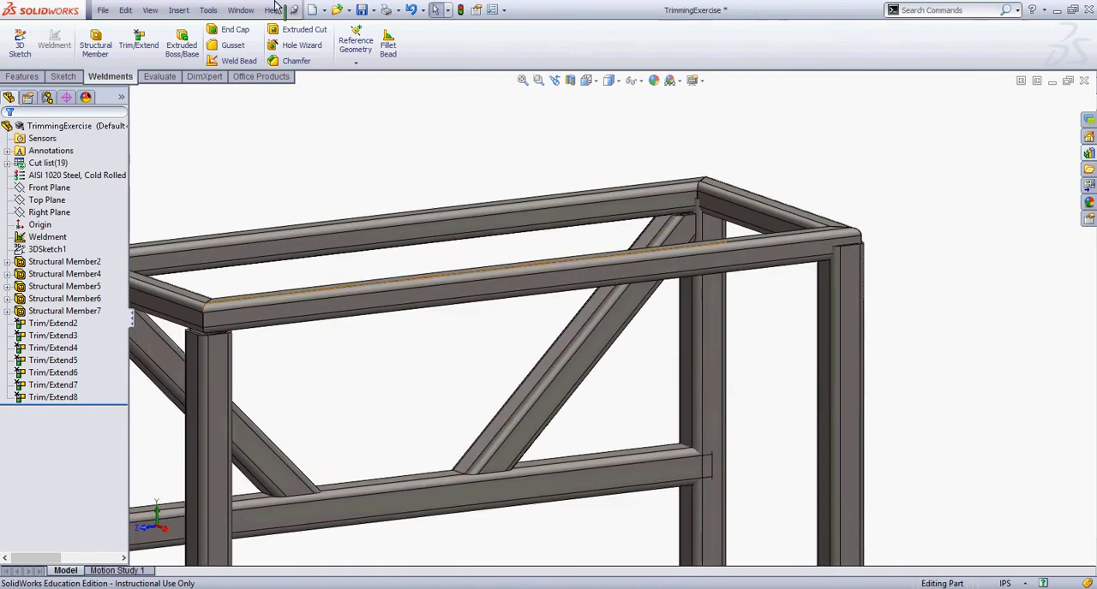
pyautogui.click(138, 42)
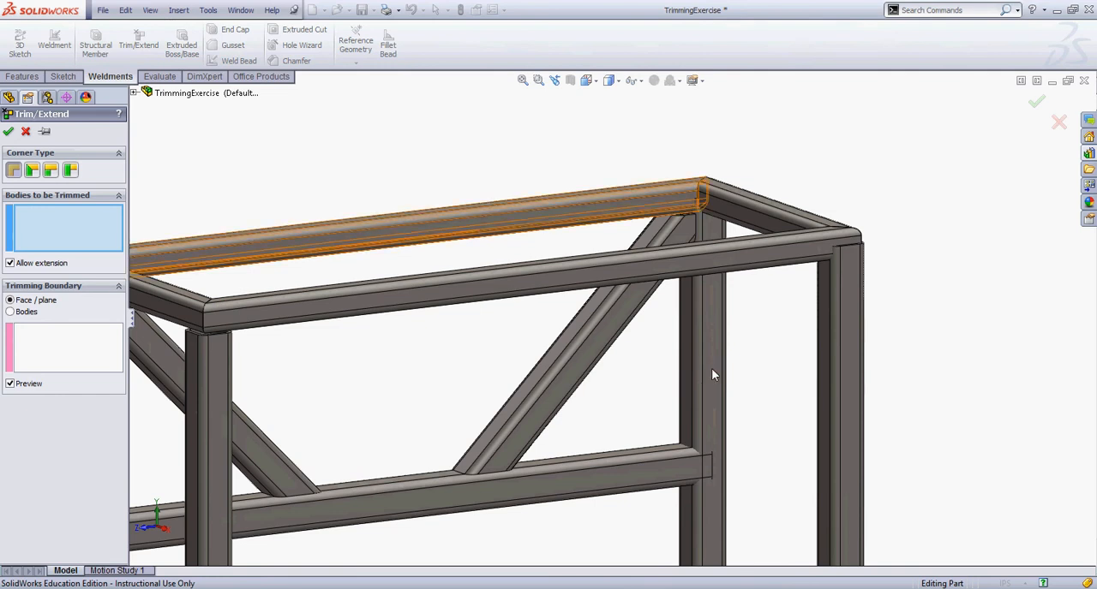
pyautogui.click(10, 313)
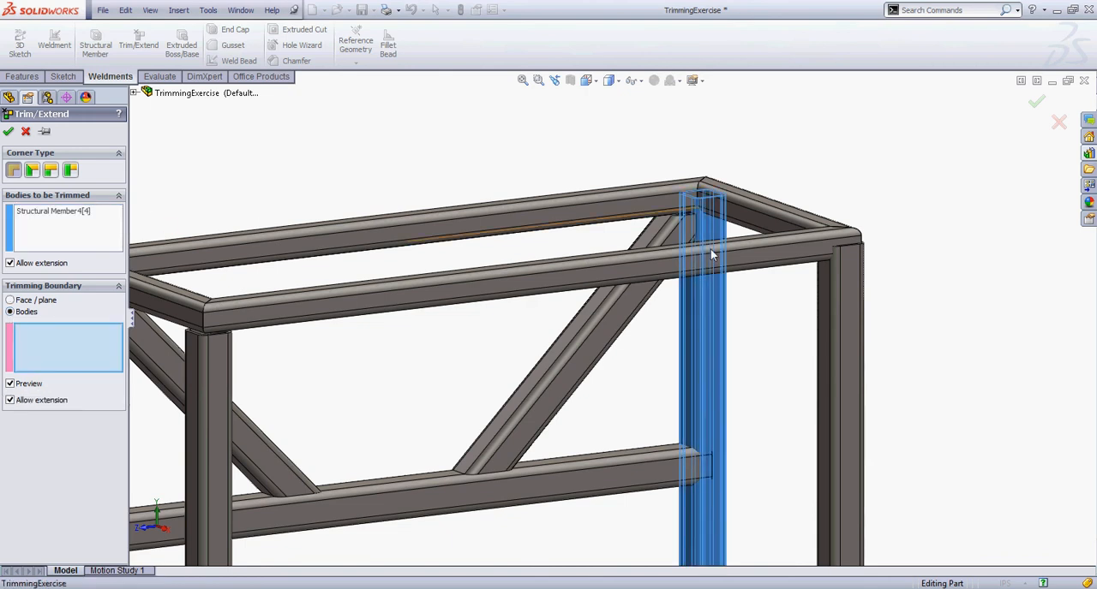
pyautogui.click(750, 215)
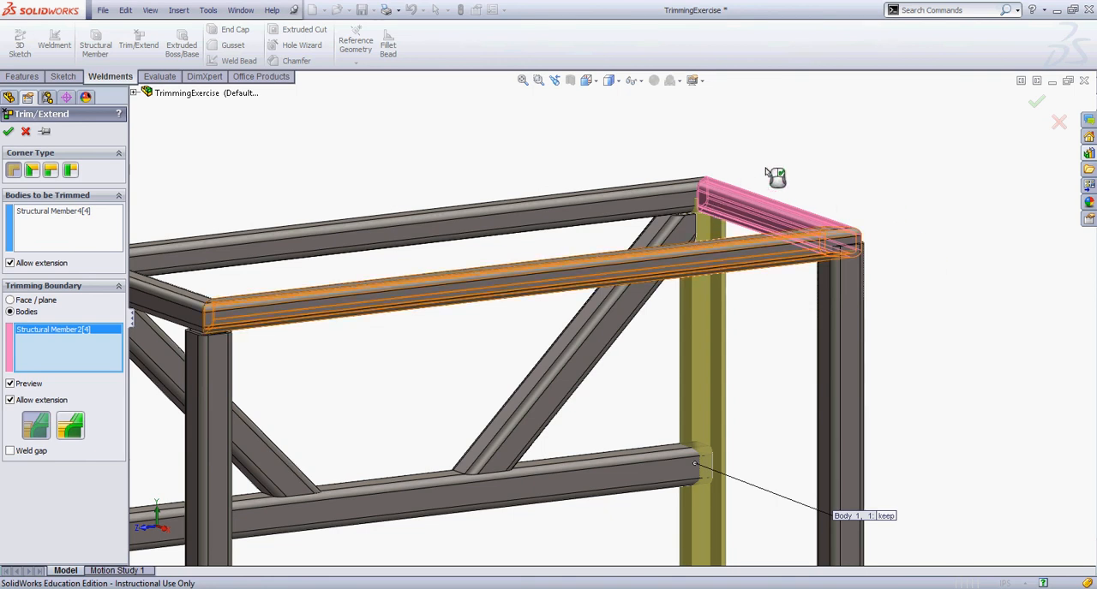
pyautogui.moveTo(774, 177); pyautogui.dragTo(718, 194, button='middle')
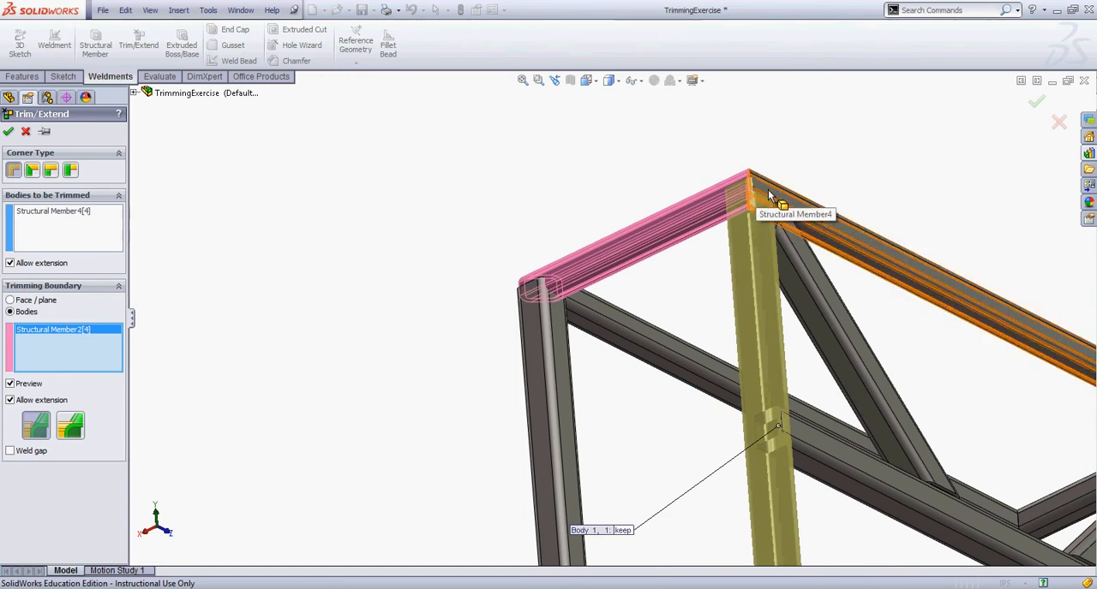
pyautogui.moveTo(580, 189); pyautogui.dragTo(498, 310, button='middle')
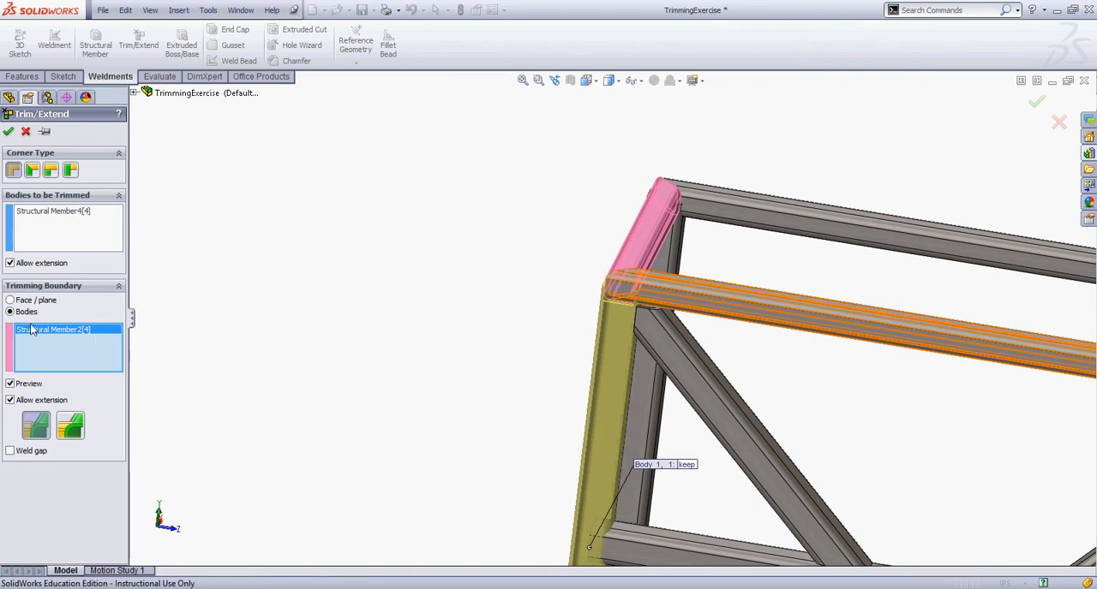
# Switch the trimming boundary to Face / plane and select the underside of the long top rail above the leg
pyautogui.click(9, 302)
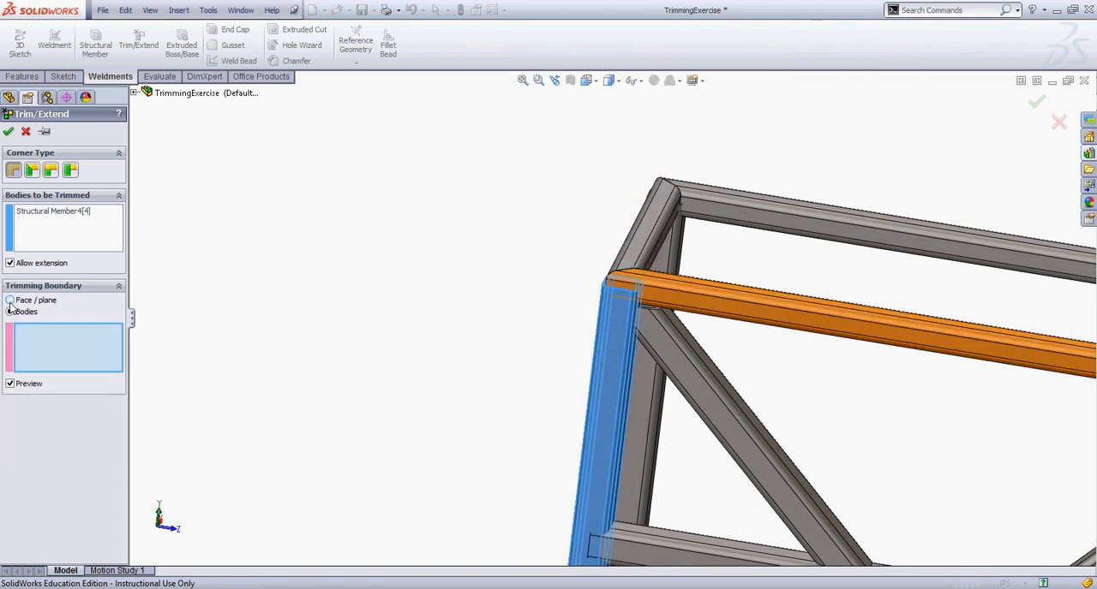
pyautogui.click(10, 301)
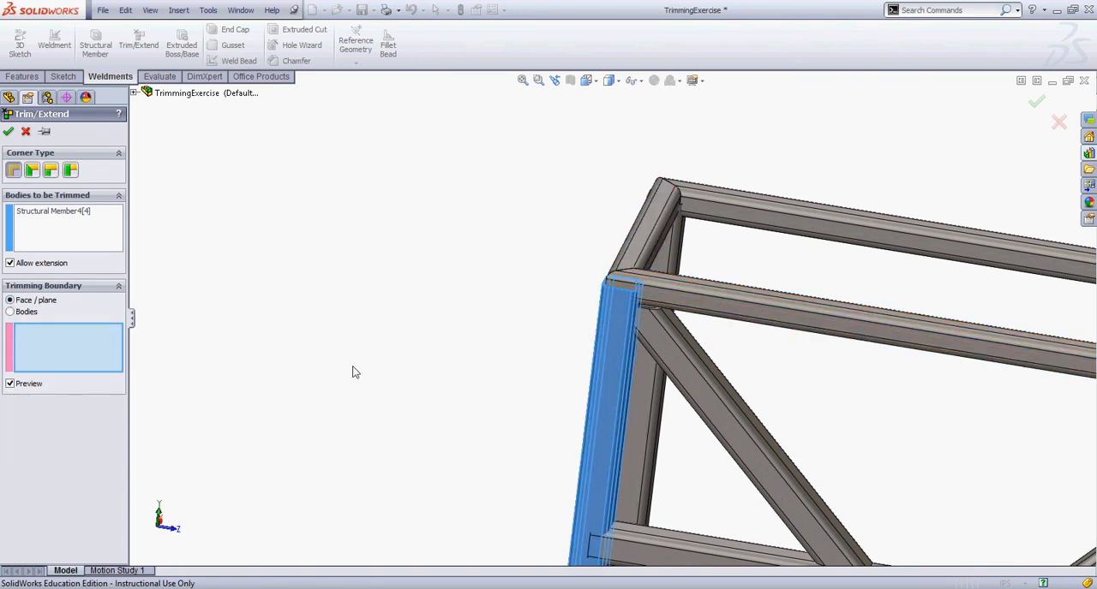
pyautogui.moveTo(460, 386); pyautogui.dragTo(489, 269, button='middle')
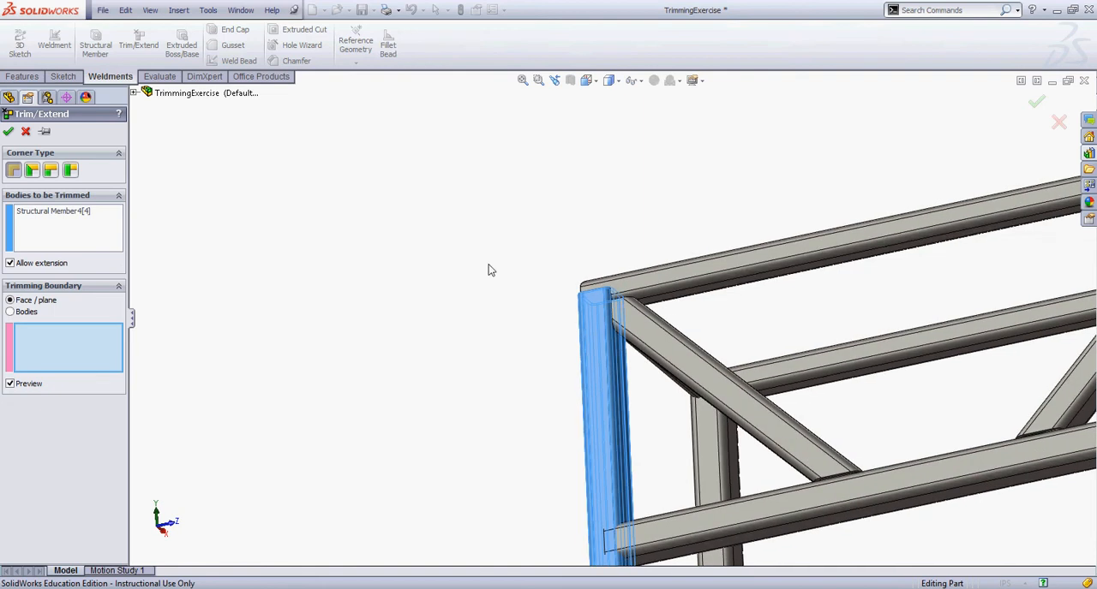
pyautogui.click(729, 294)
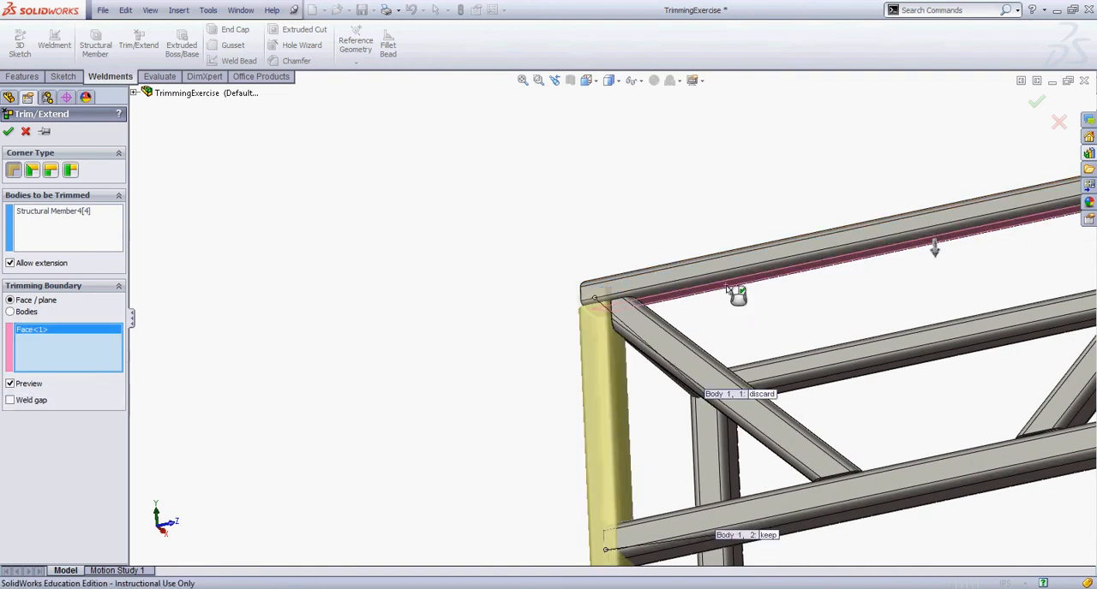
# Spread out the leg's piece callouts, leaving the top piece set to discard and the lower one to keep, and apply the trim
pyautogui.moveTo(346, 349); pyautogui.dragTo(350, 379, button='middle')
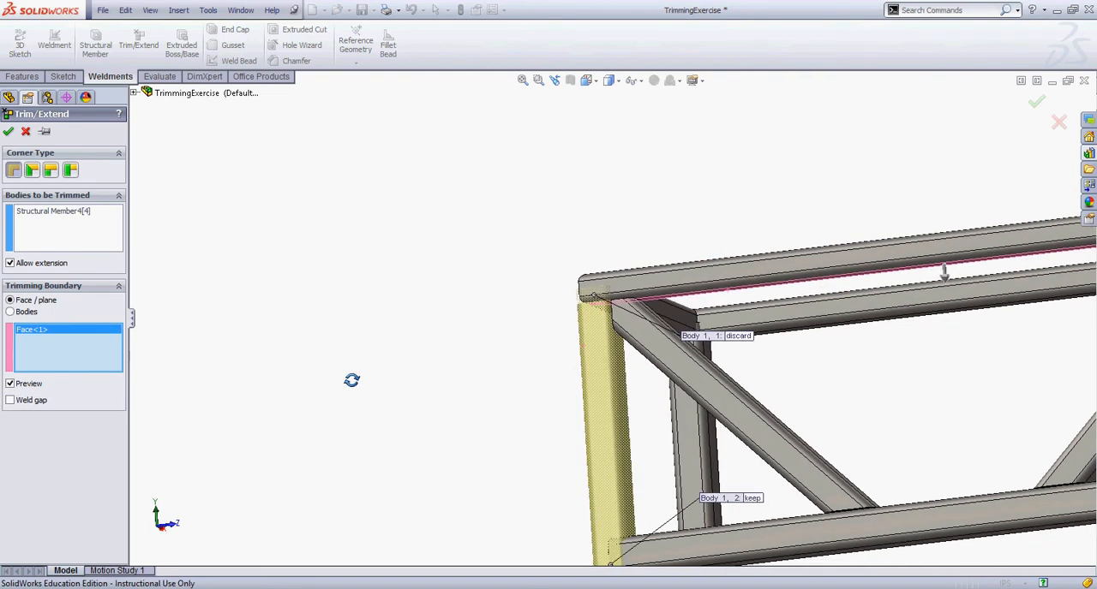
pyautogui.moveTo(734, 336); pyautogui.dragTo(460, 305)
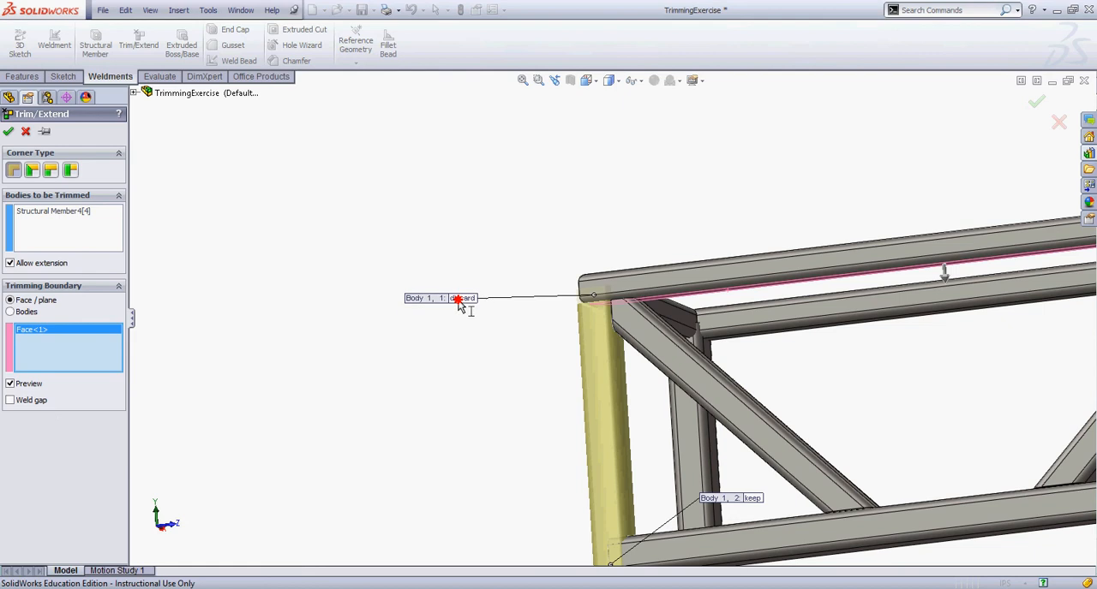
pyautogui.moveTo(500, 463); pyautogui.dragTo(411, 447)
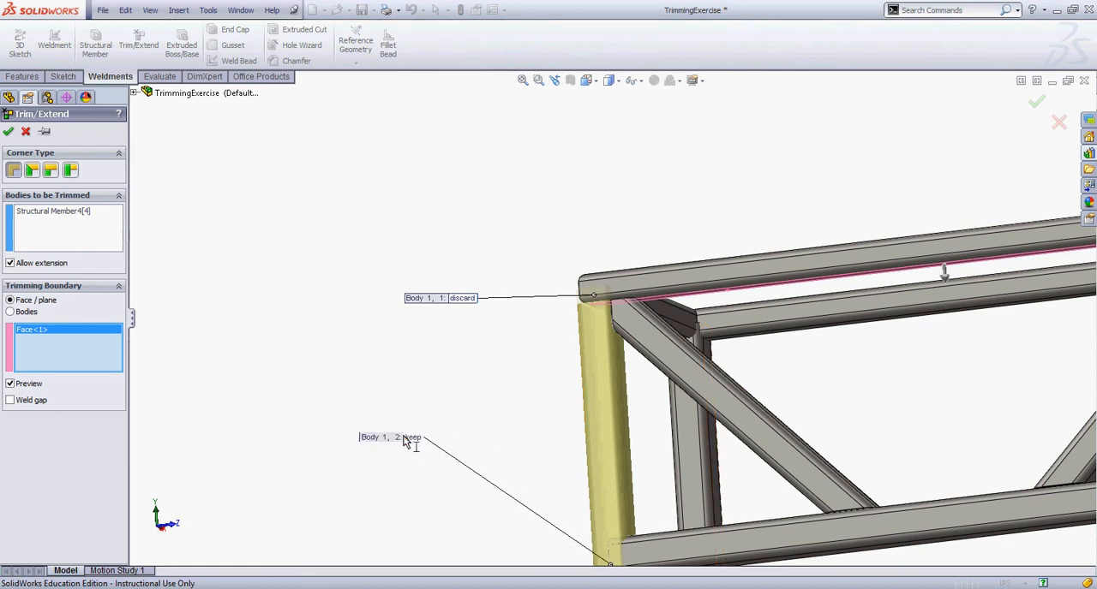
pyautogui.scroll(4, 463, 412)
pyautogui.moveTo(463, 412); pyautogui.dragTo(408, 444, button='middle')
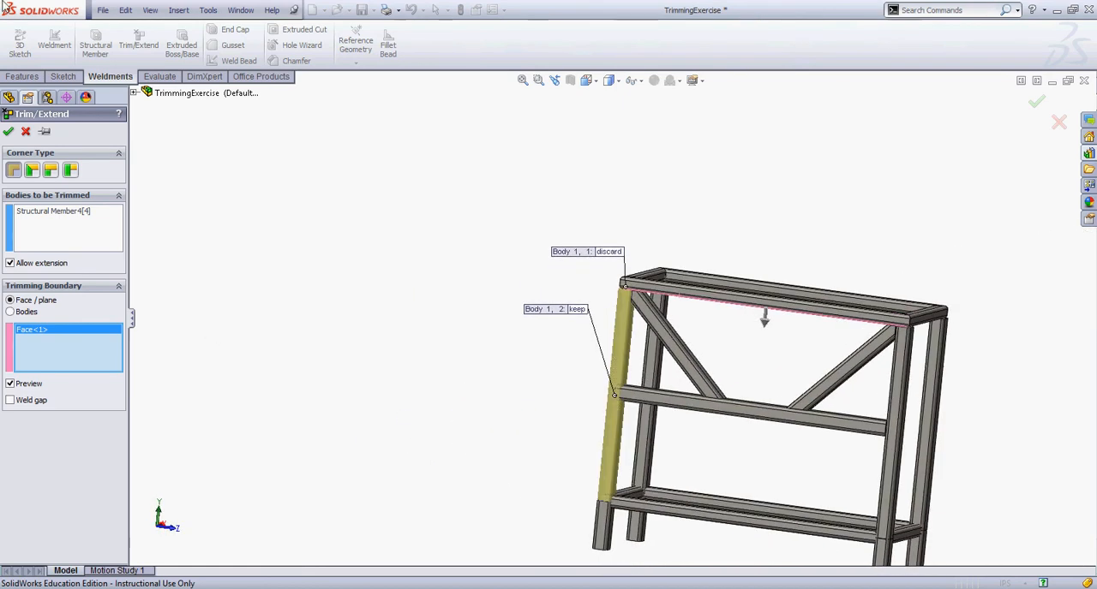
pyautogui.click(8, 131)
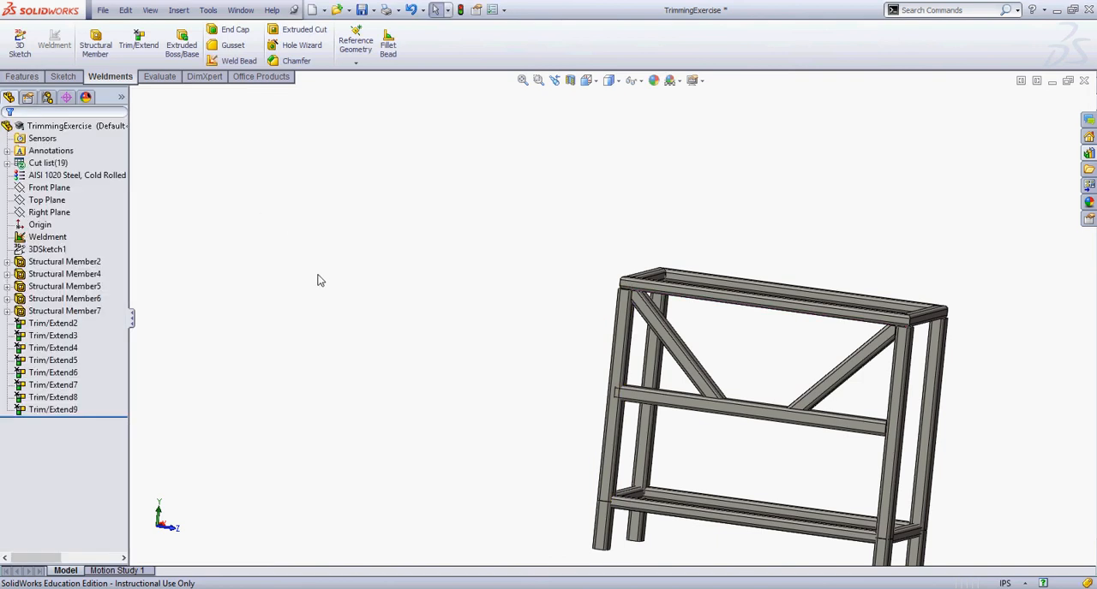
# Start a new Trim/Extend and select the middle horizontal rail beneath the diagonal braces as the body to trim
pyautogui.moveTo(317, 279)
pyautogui.mouseDown(button='middle')
pyautogui.moveTo(277, 289)
pyautogui.moveTo(303, 291)
pyautogui.moveTo(319, 249)
pyautogui.moveTo(308, 286)
pyautogui.mouseUp(button='middle')
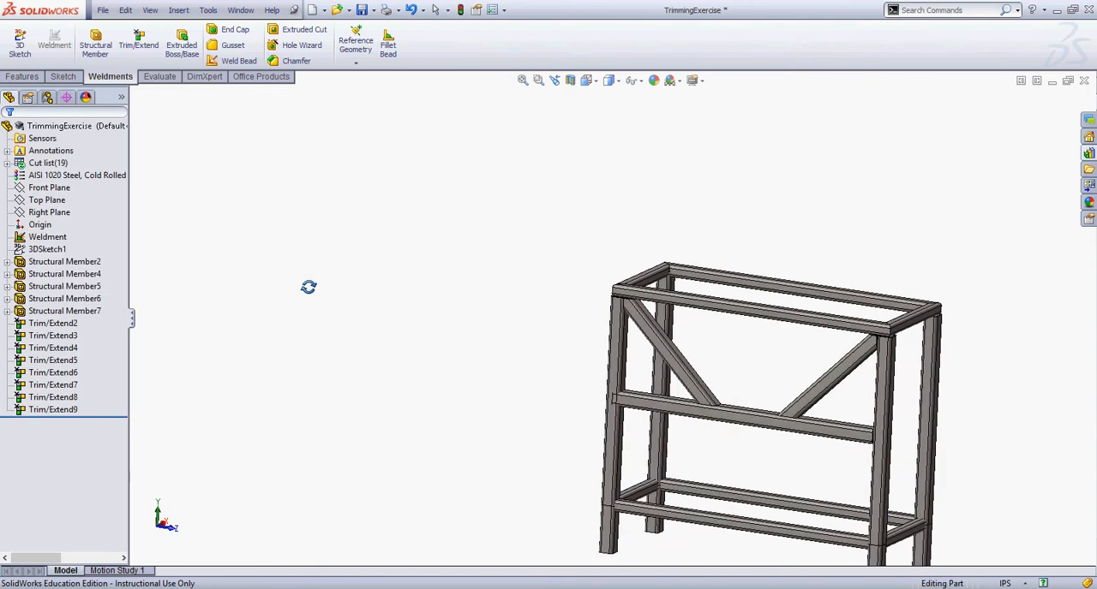
pyautogui.scroll(-3, 727, 430)
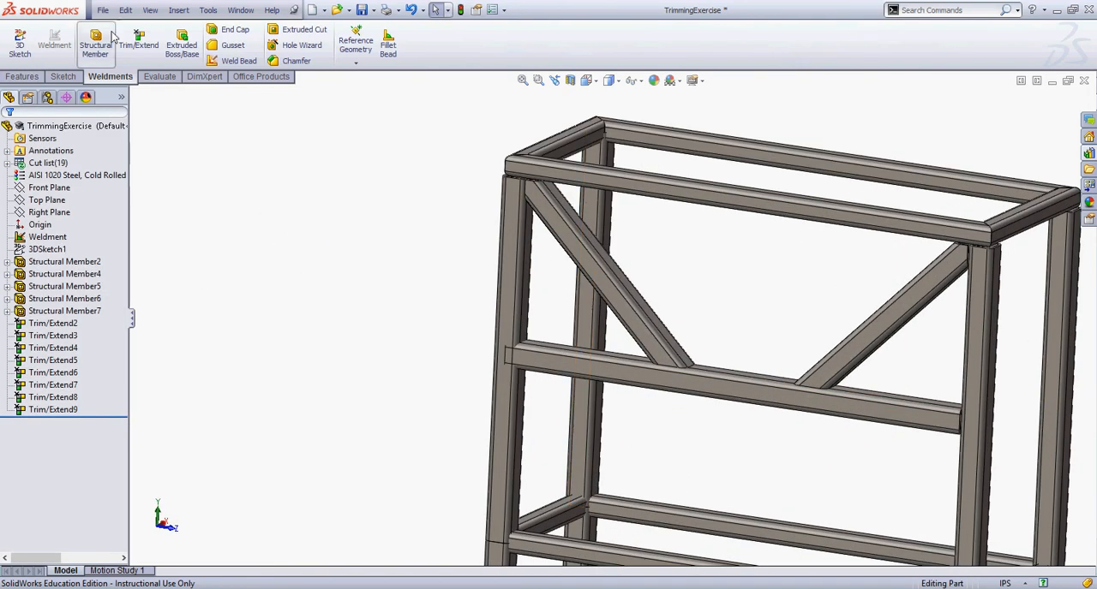
pyautogui.click(138, 43)
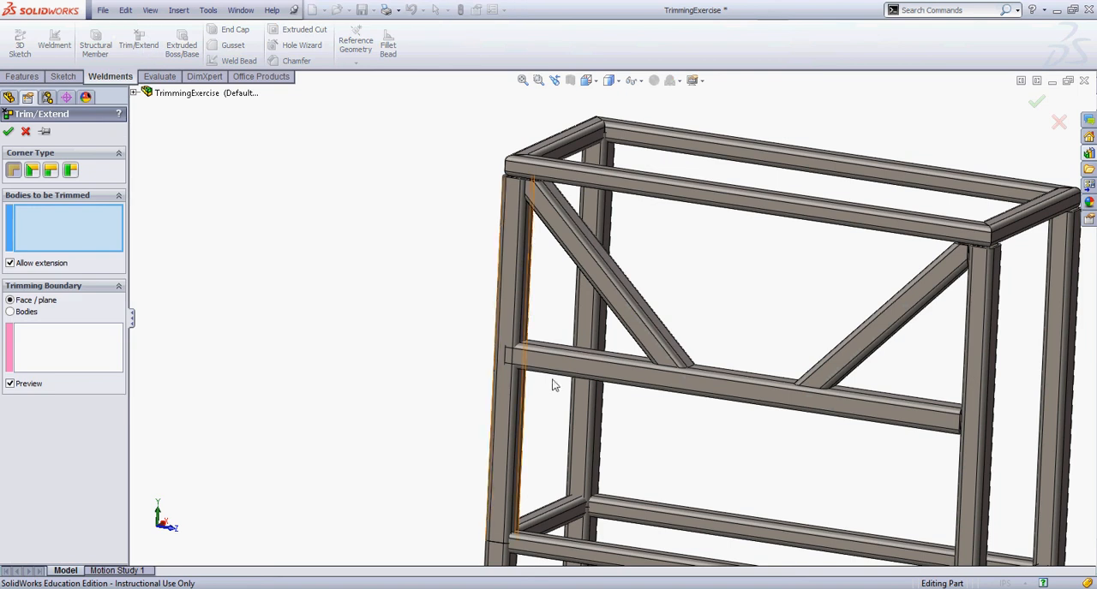
pyautogui.click(309, 372)
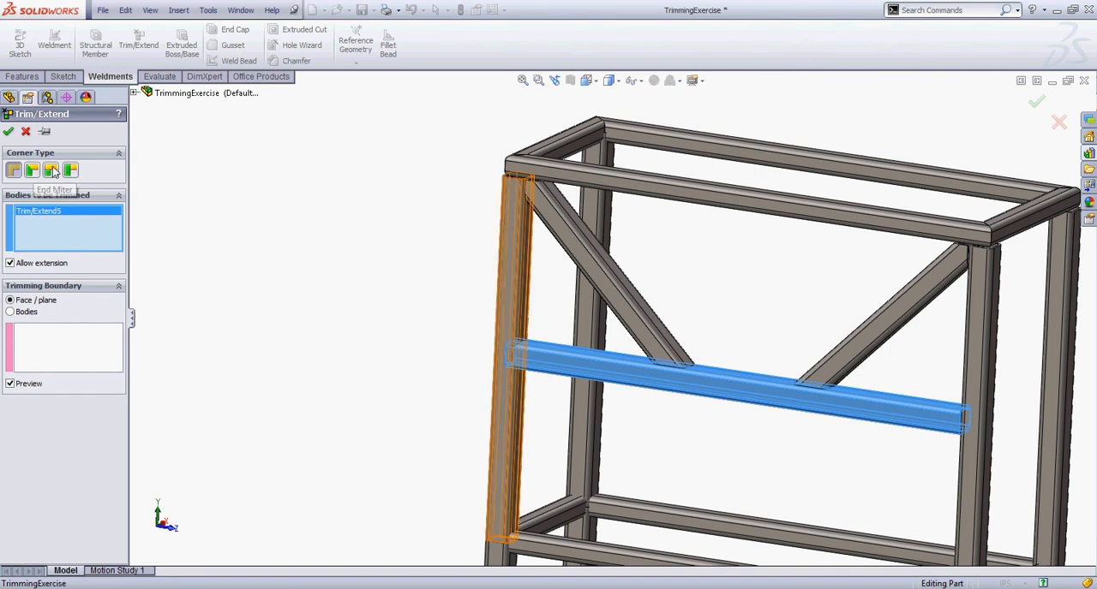
# Try both butt corner types with the just-trimmed leg as the boundary, and apply the middle rail's trim using End Trim
pyautogui.click(51, 170)
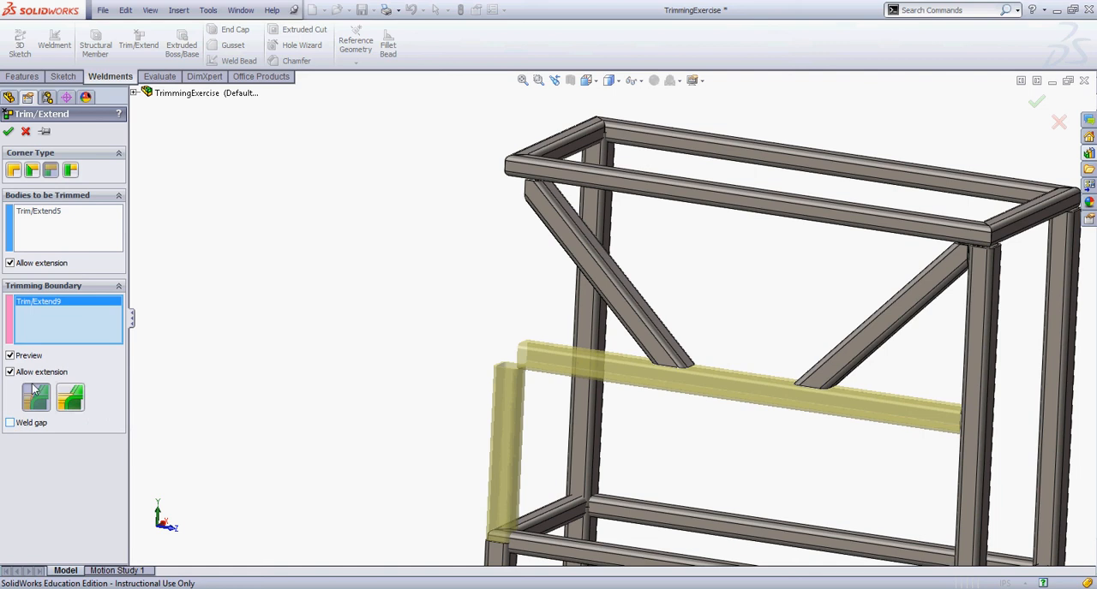
pyautogui.click(70, 170)
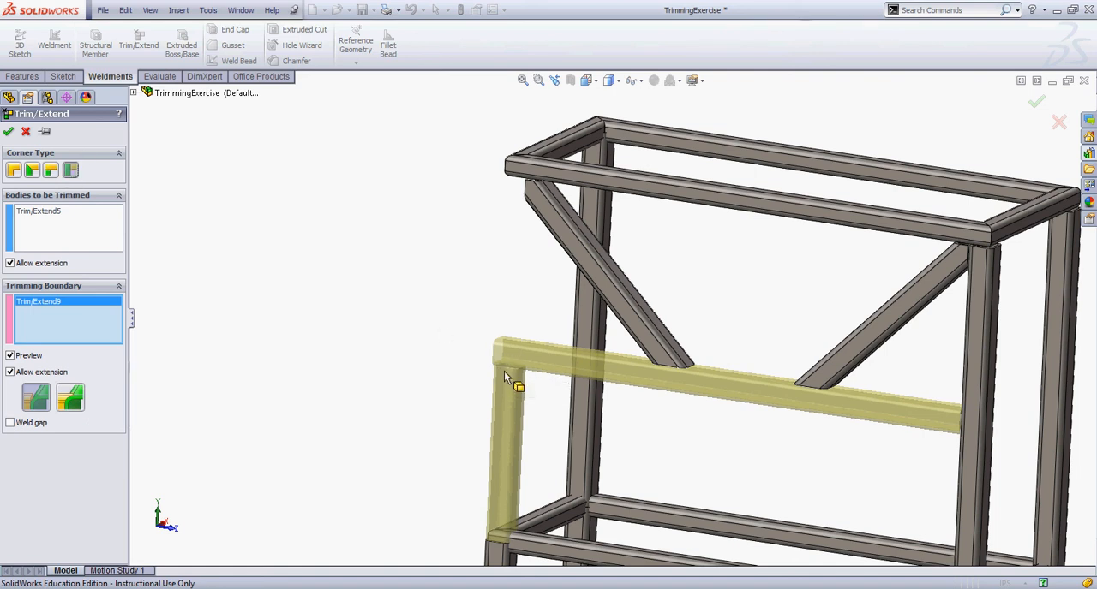
pyautogui.click(15, 171)
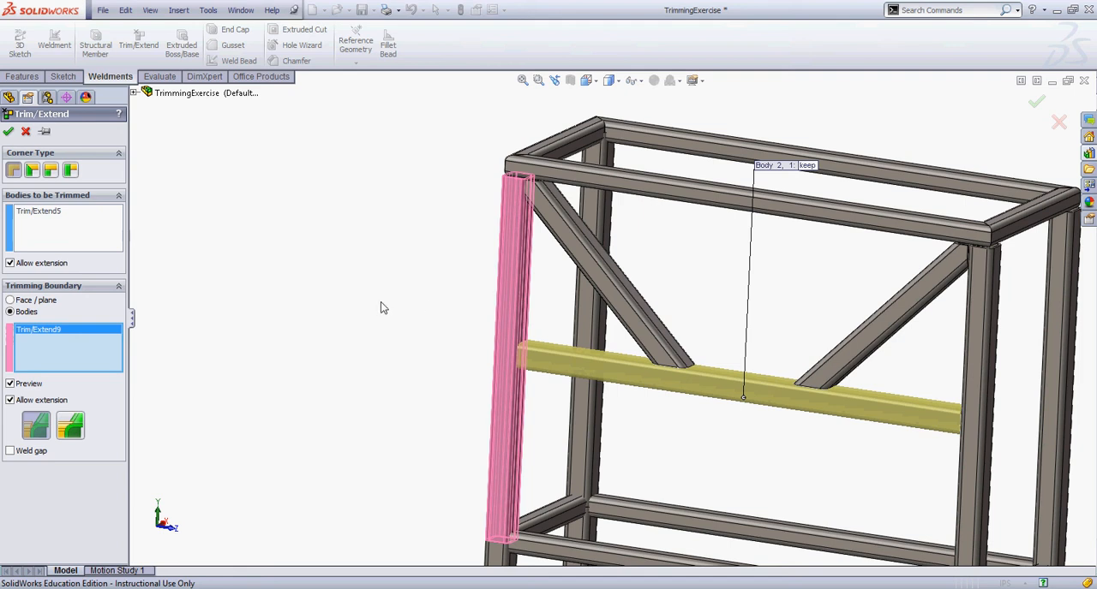
pyautogui.rightClick(64, 347)
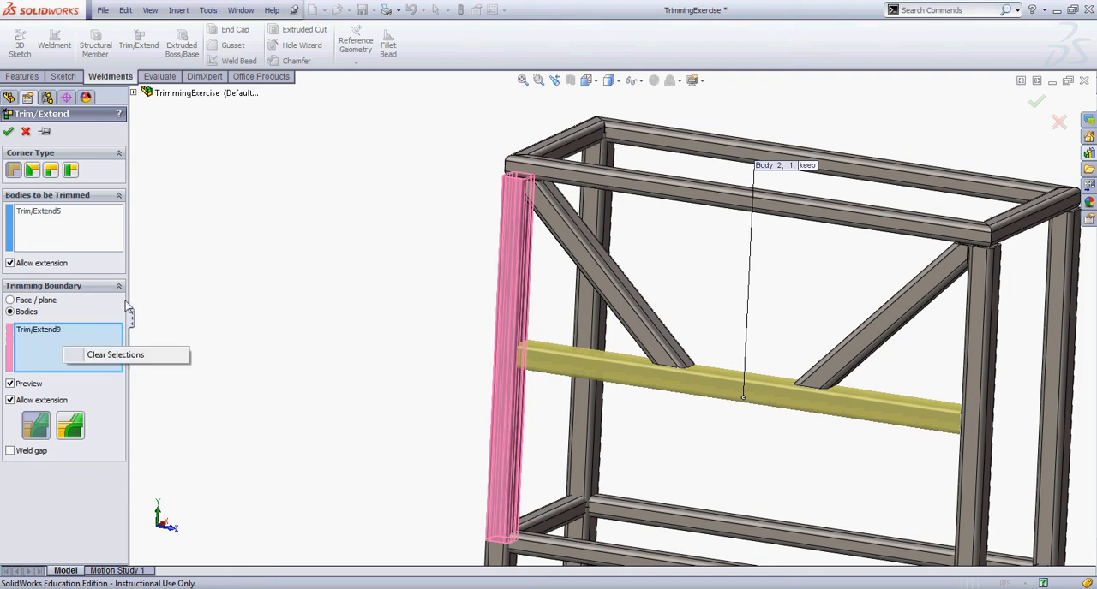
pyautogui.click(11, 133)
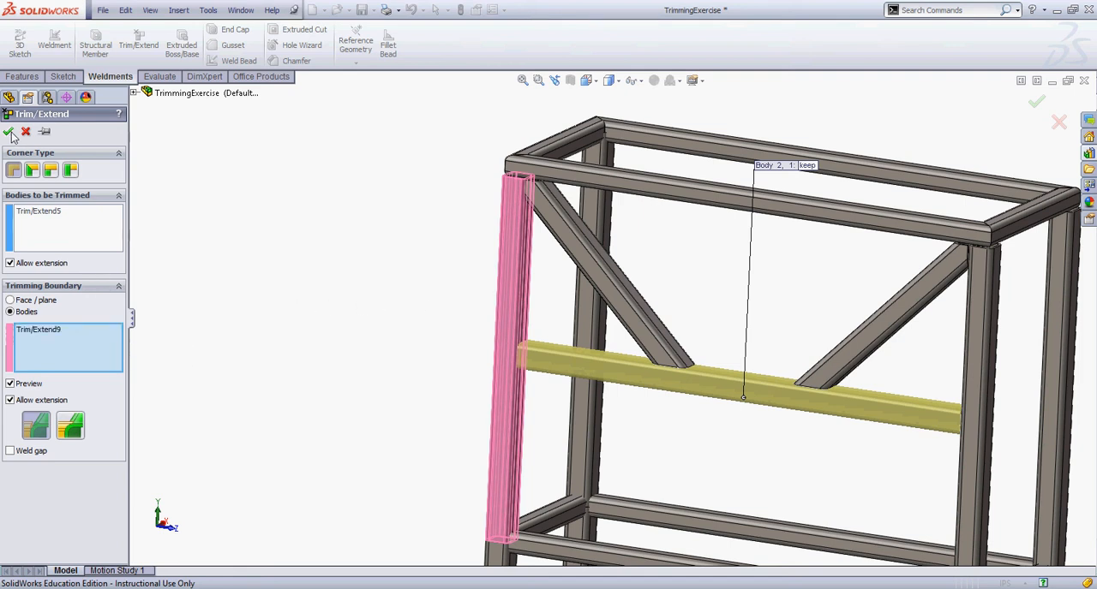